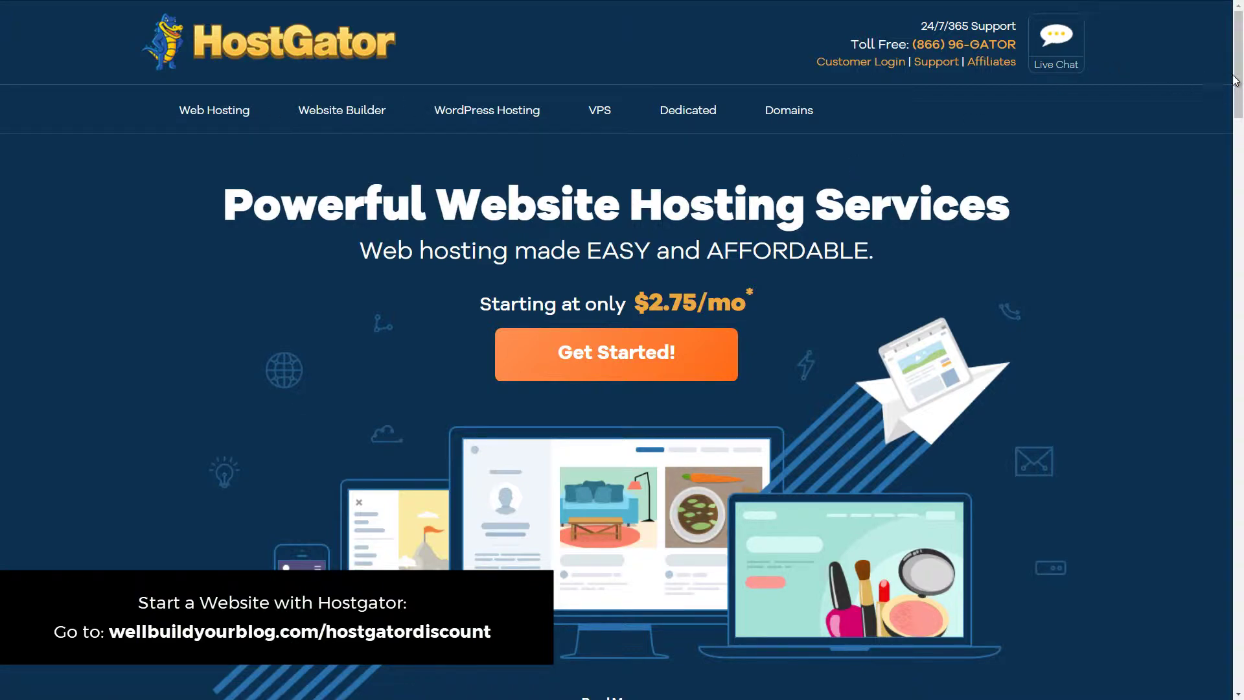
Open the Cloud Hosting plans page from the footer link and minimize the chat offer popup.
mouse_move(1238, 81)
left_mouse_down()
mouse_move(1239, 492)
mouse_move(1239, 95)
left_mouse_up()
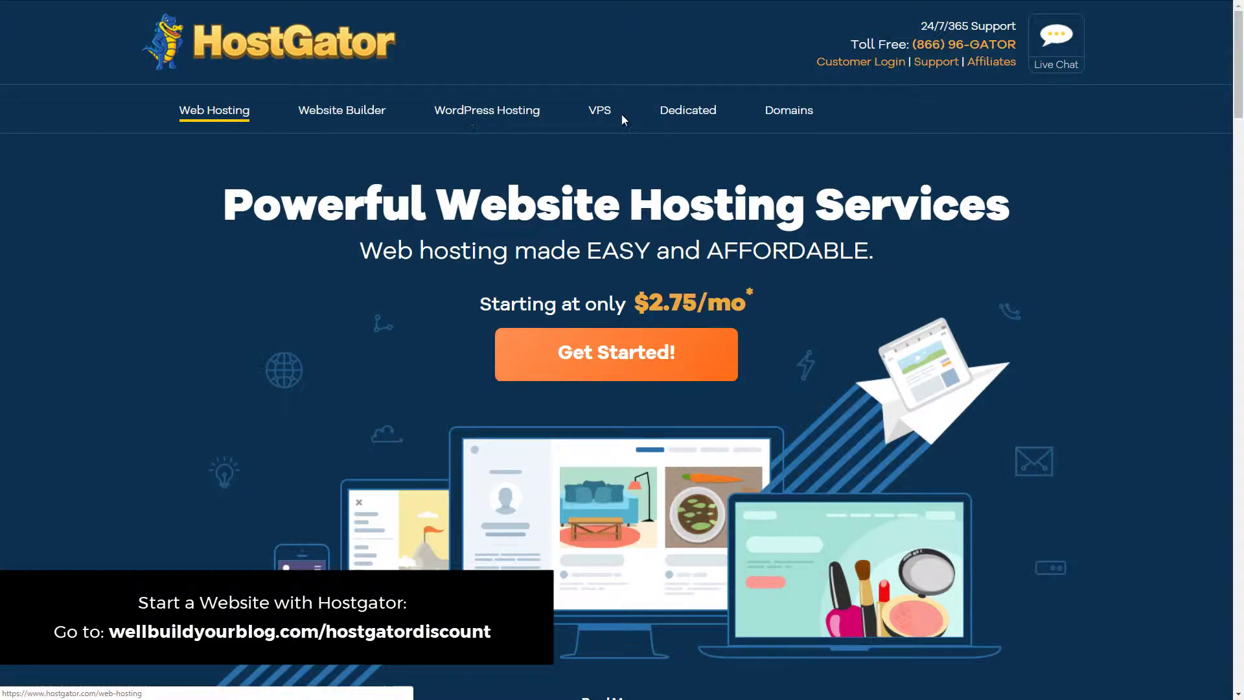
left_click_drag(1239, 104, 1239, 658)
left_click(274, 329)
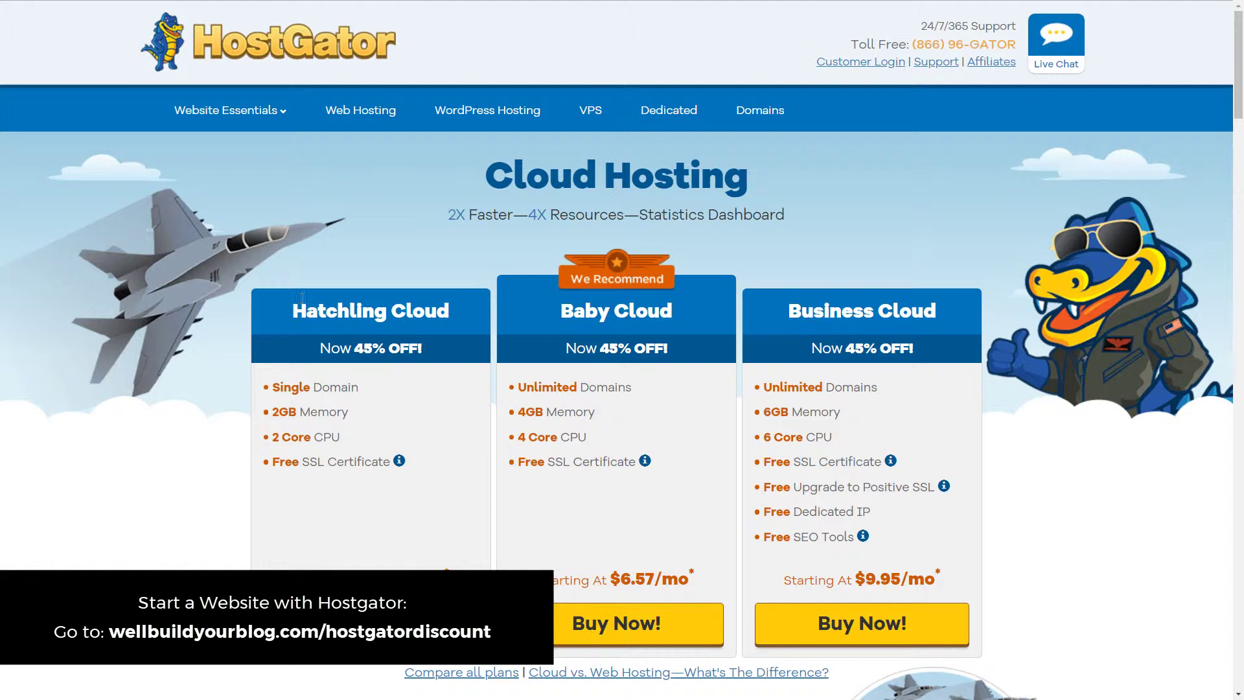
left_click_drag(561, 312, 659, 312)
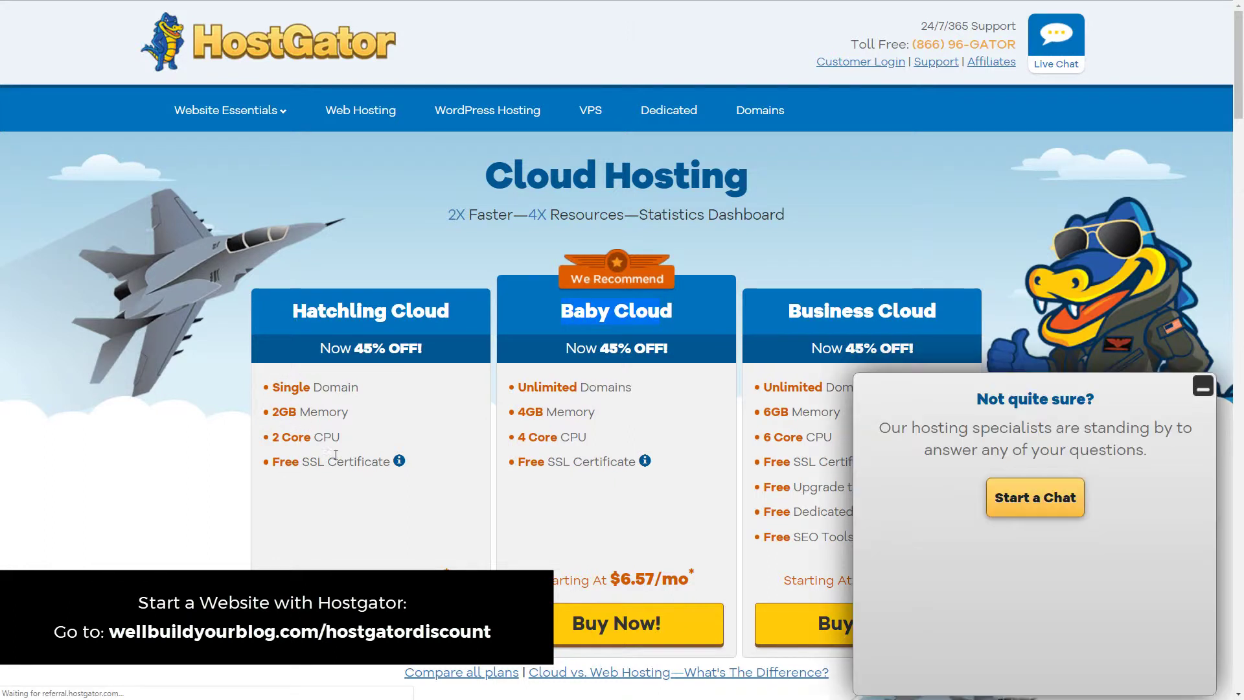
left_click(1203, 387)
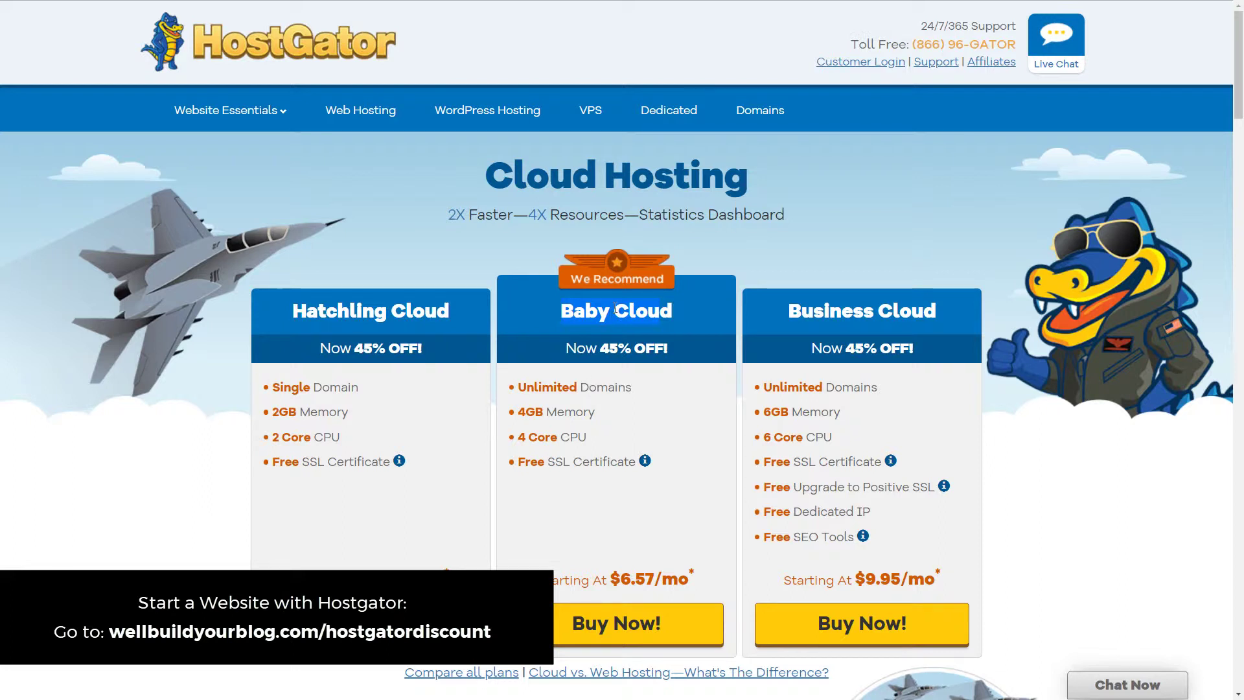
Order the Baby Cloud plan and start entering a new domain to register.
left_click(683, 617)
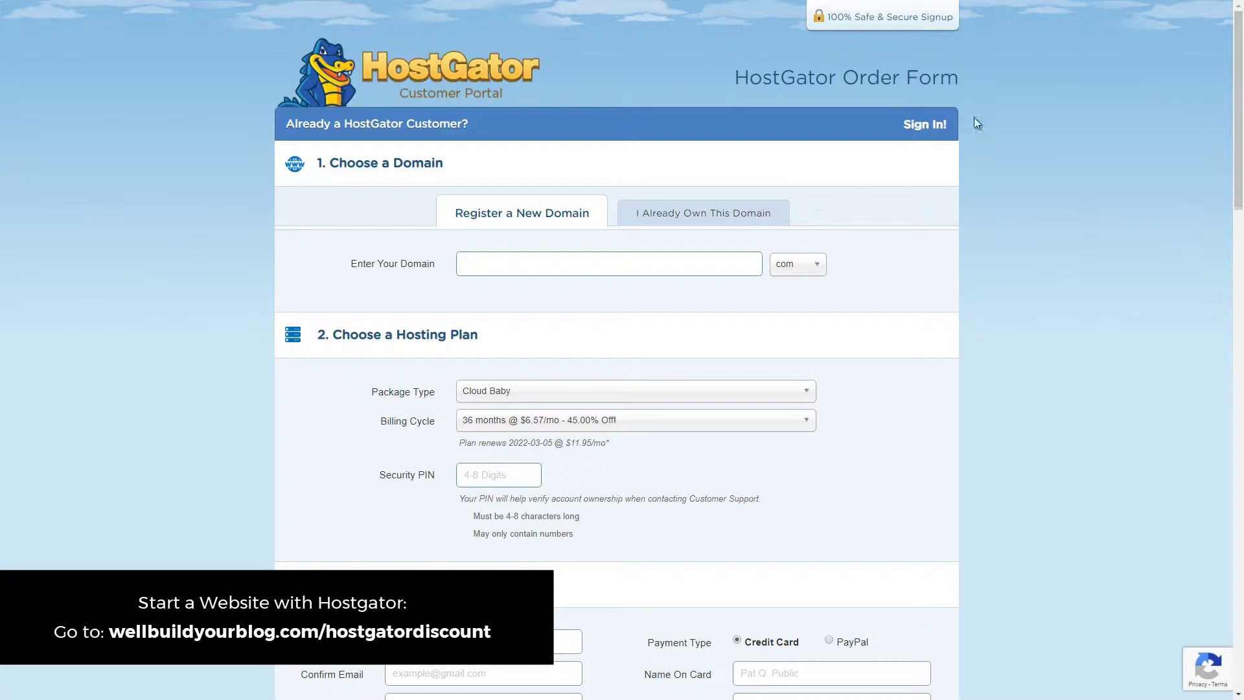
left_click(492, 266)
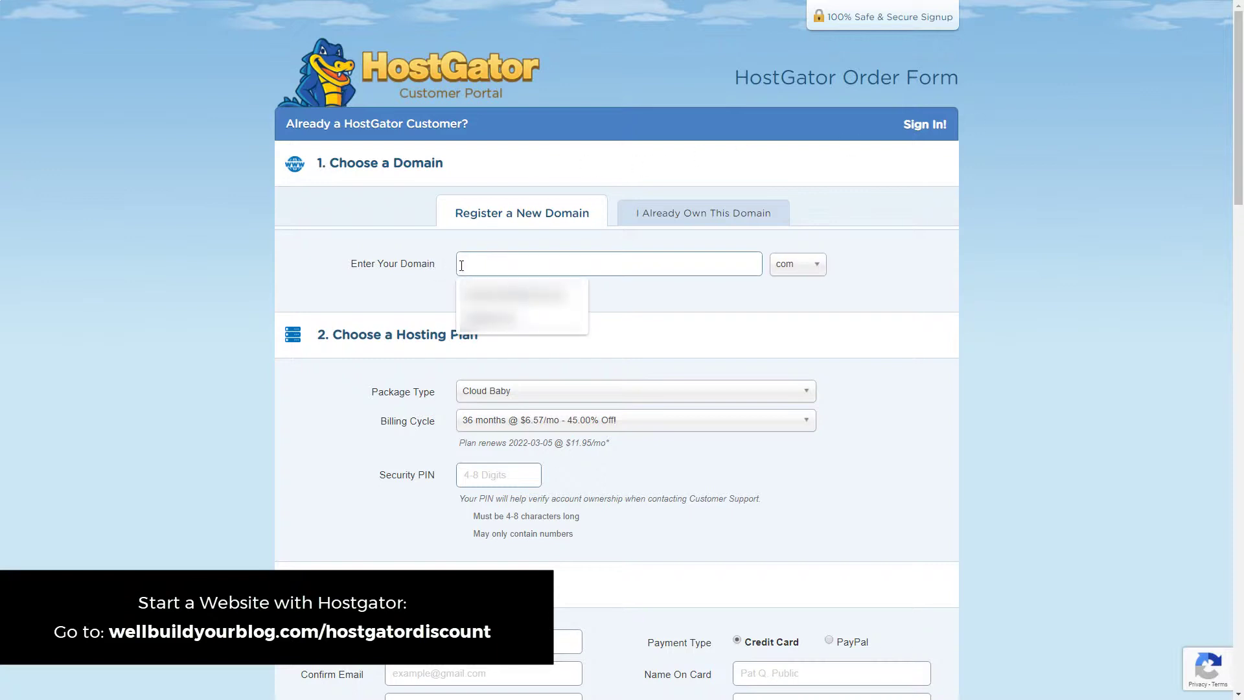
left_click(686, 328)
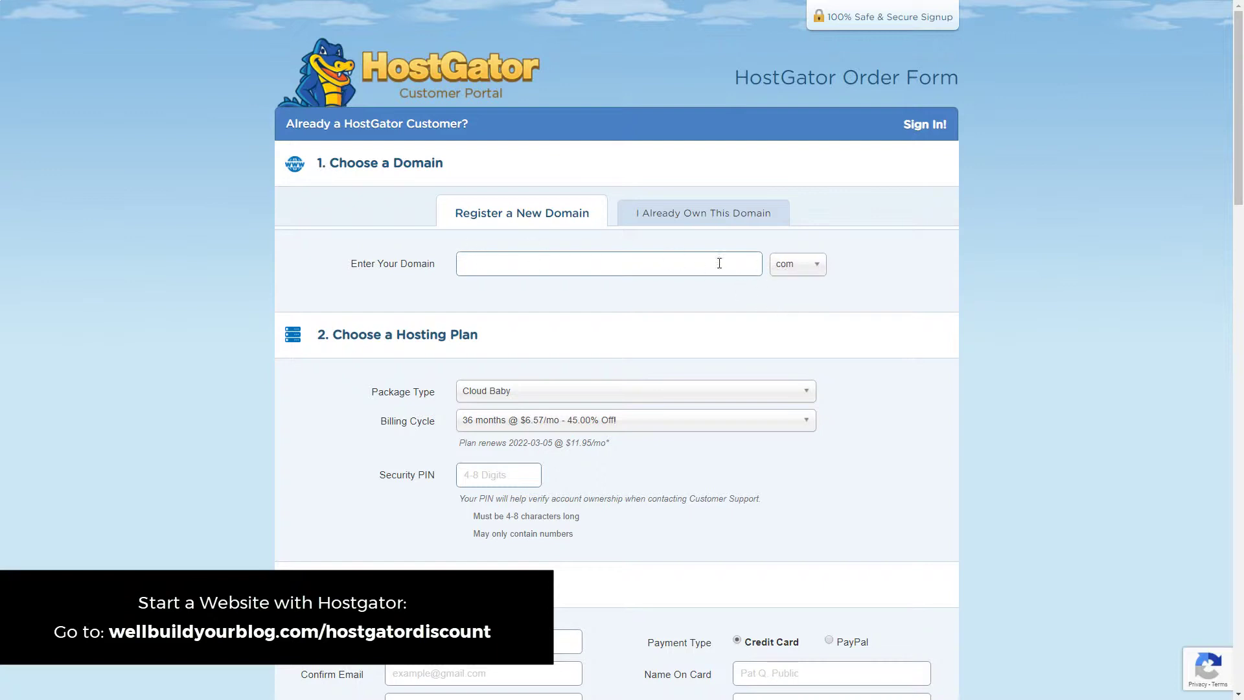
Try the owned-domain option, then return to Register a New Domain.
left_click(673, 216)
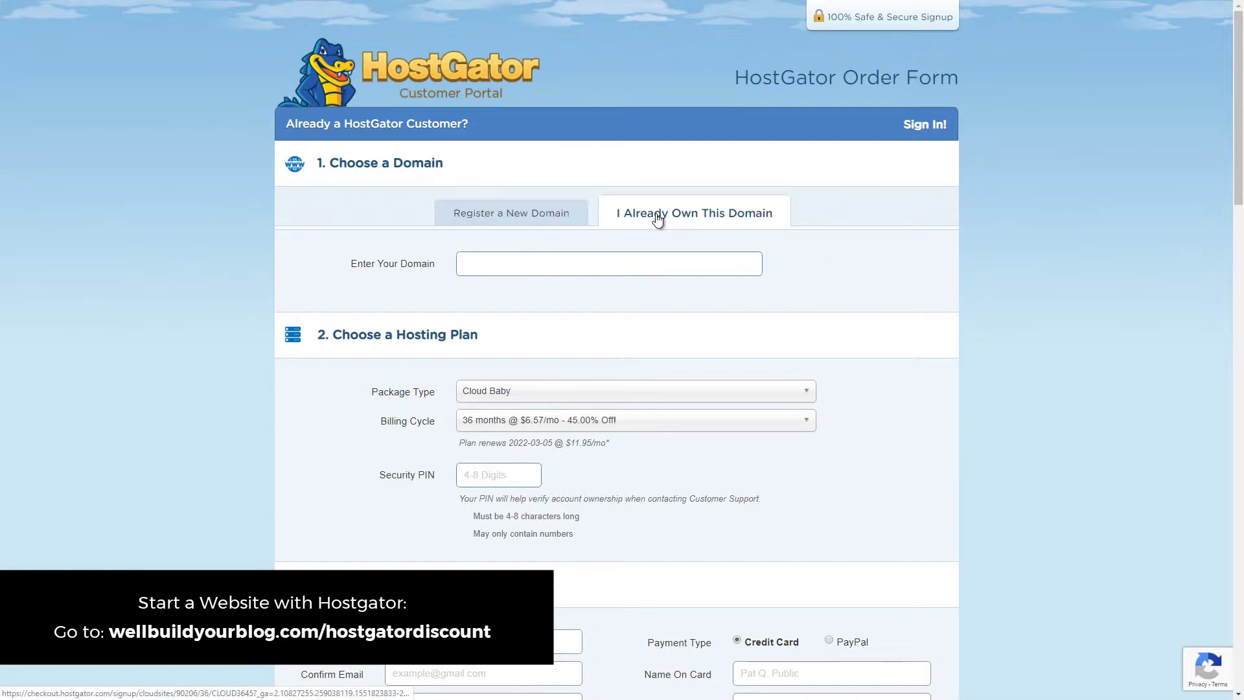
left_click(495, 264)
left_click(788, 269)
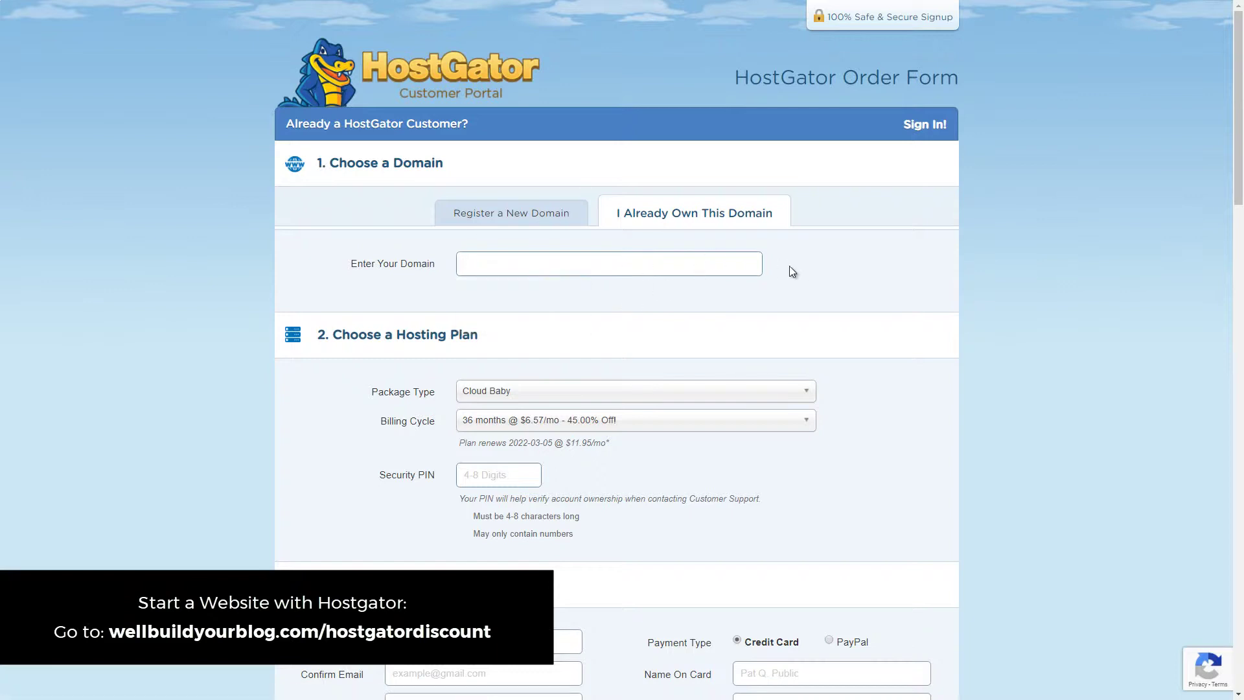
left_click(506, 220)
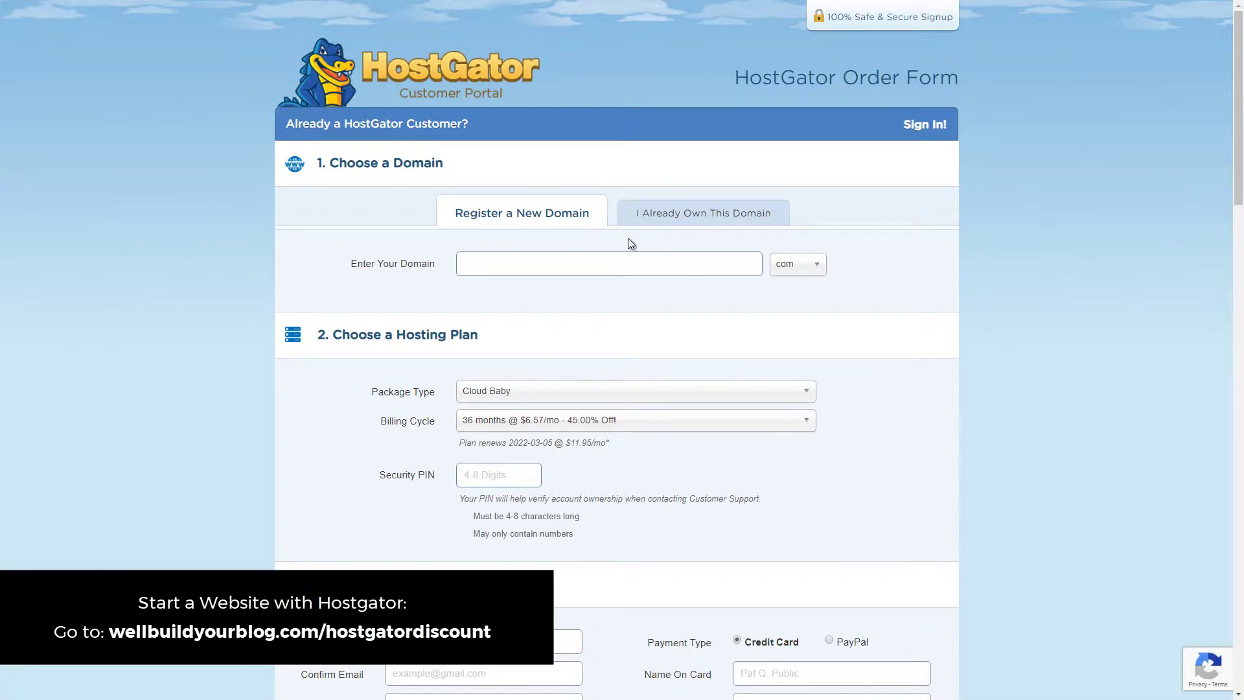
Scroll through the order form and focus the Security PIN field.
scroll(628, 241, "down", 2)
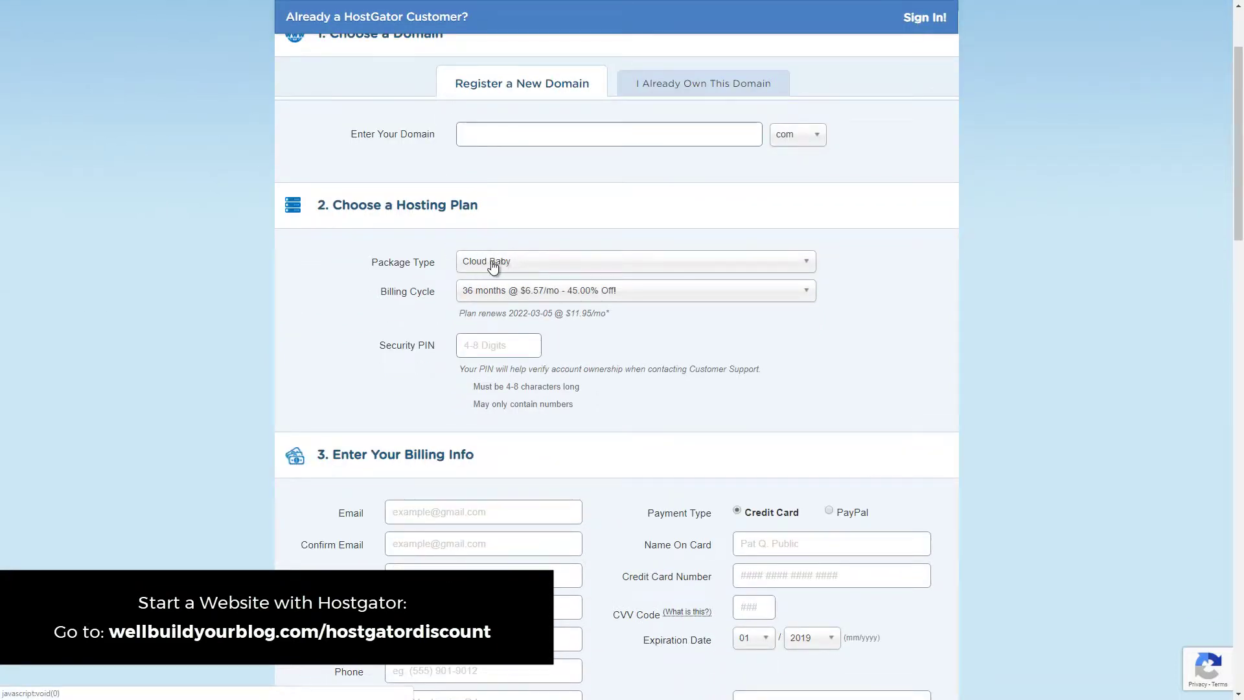
left_click(517, 343)
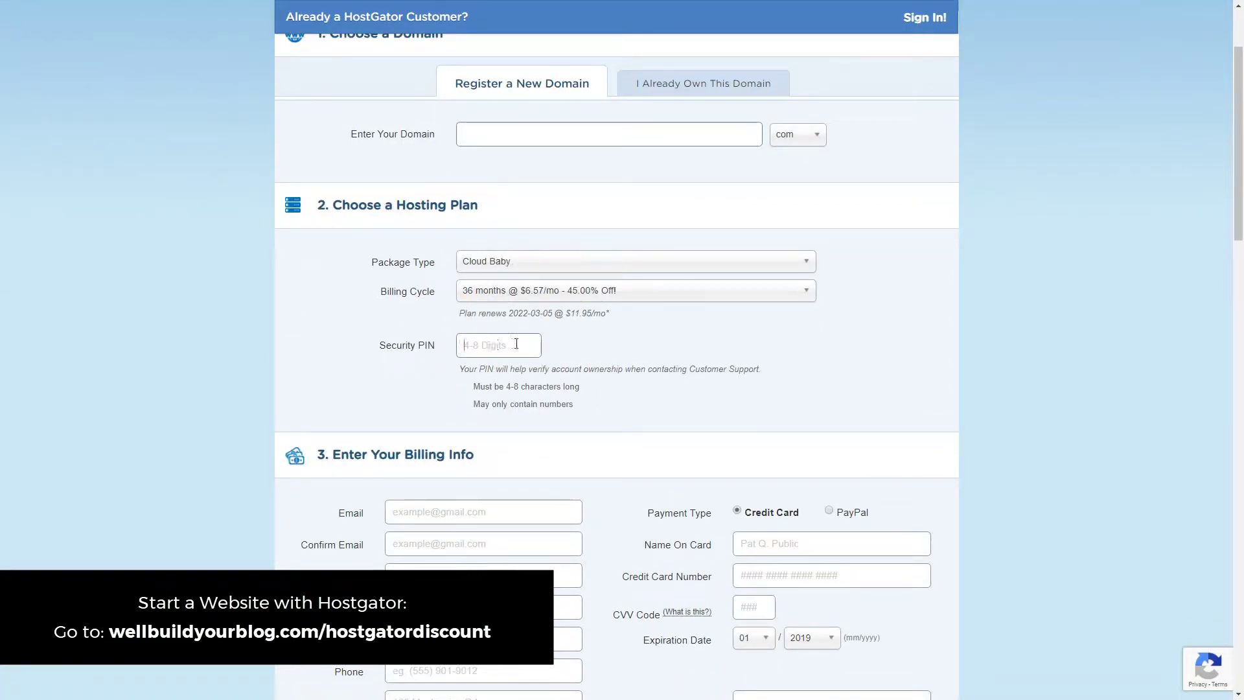
scroll(570, 337, "down", 10)
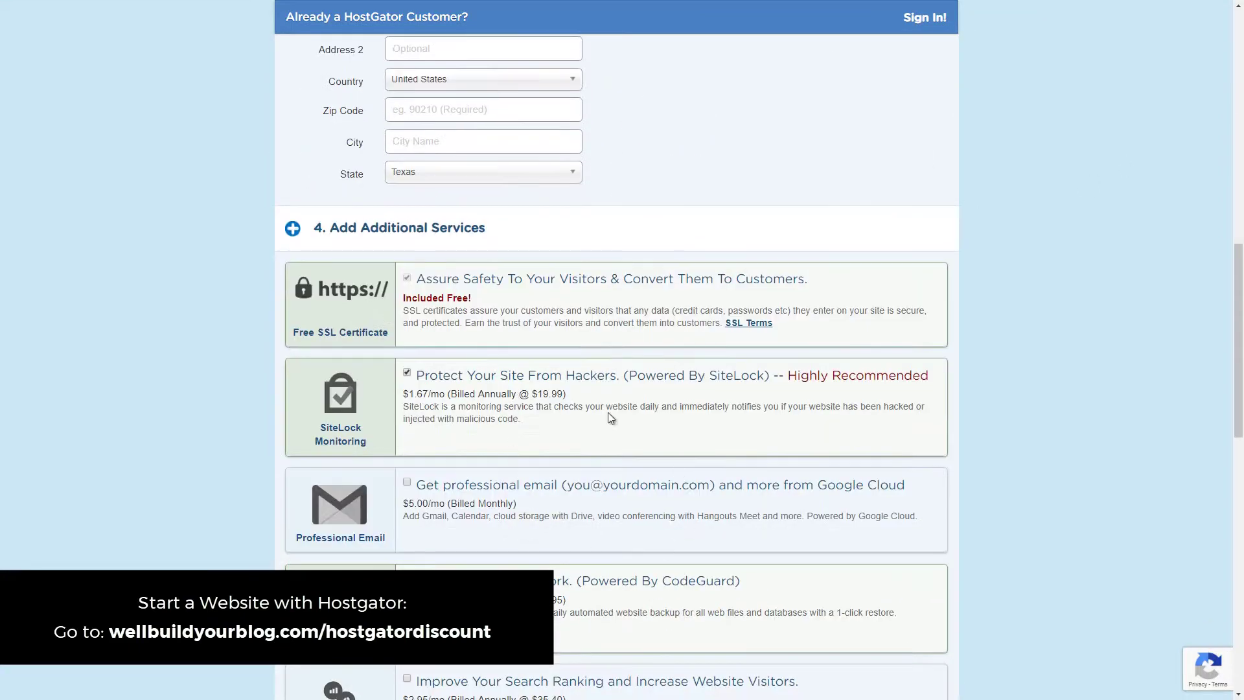
scroll(603, 454, "down", 7)
scroll(745, 220, "up", 5)
scroll(780, 477, "up", 6)
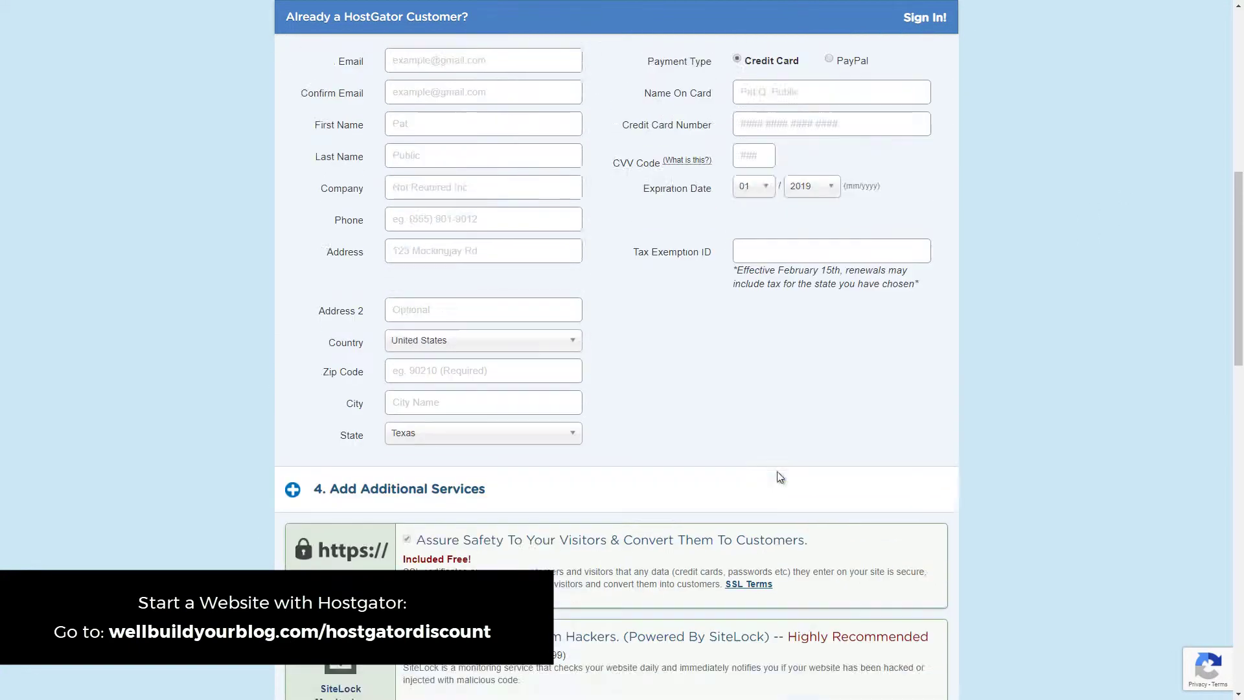
scroll(765, 454, "up", 9)
scroll(744, 437, "down", 5)
scroll(700, 421, "up", 3)
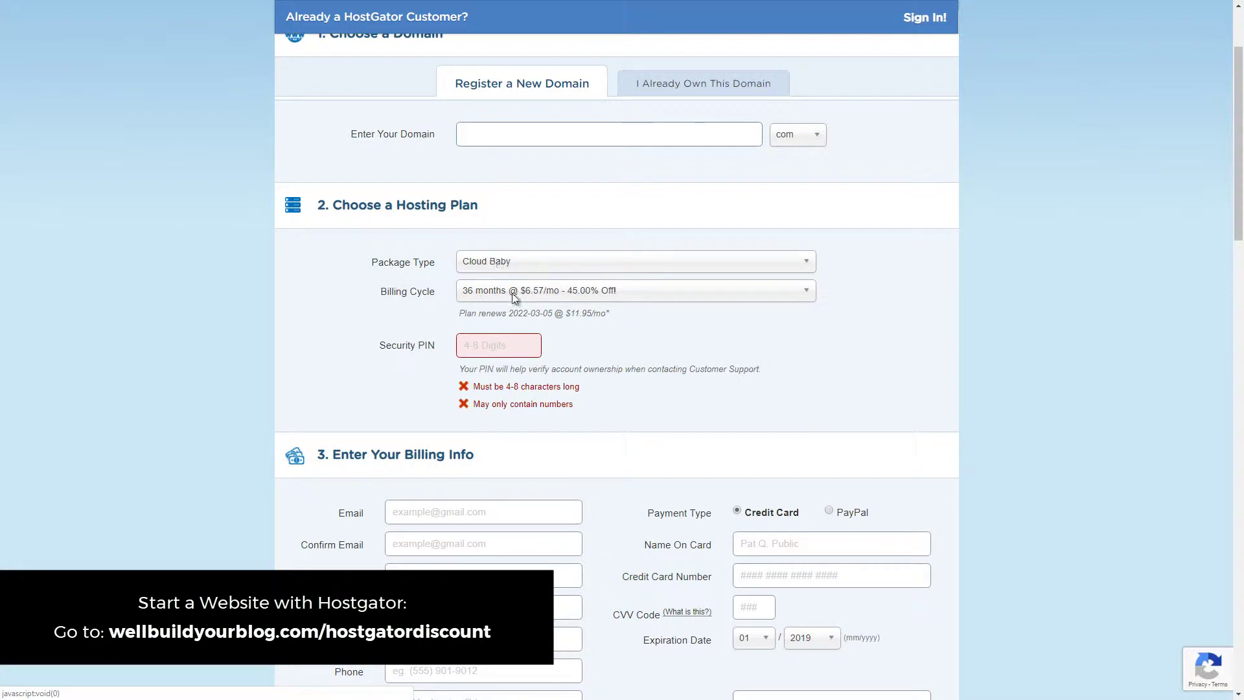
scroll(490, 494, "down", 3)
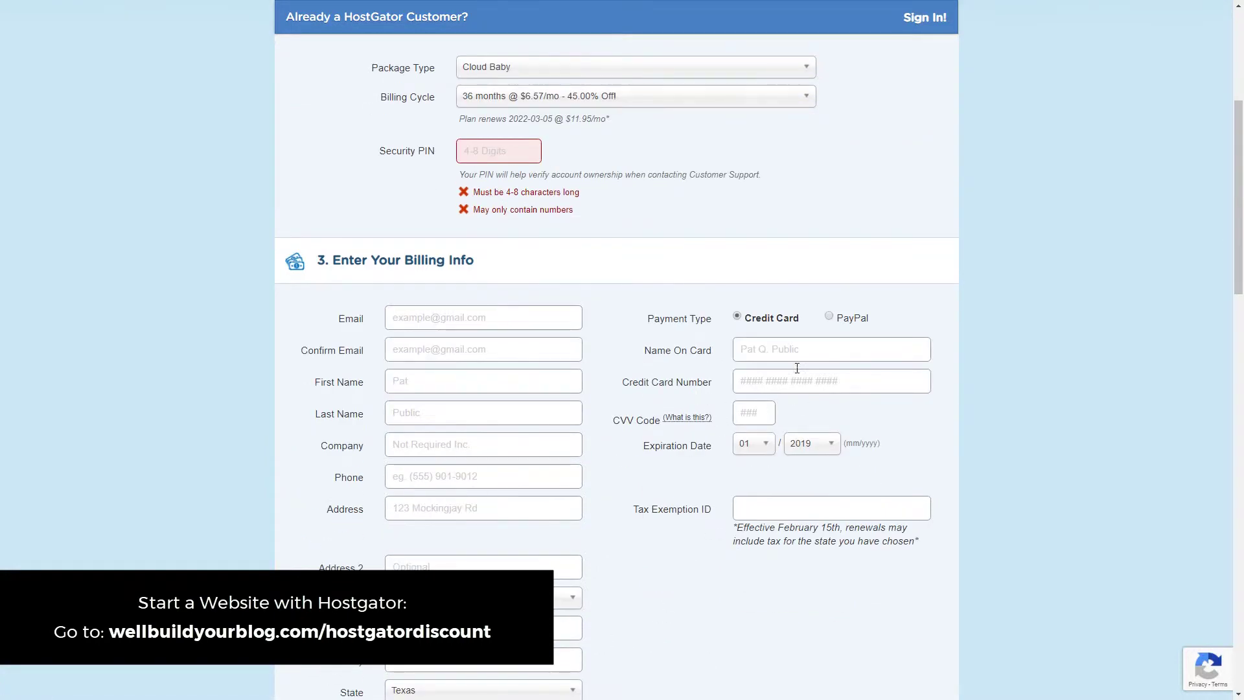
Select PayPal as the payment type instead of credit card.
left_click(829, 316)
scroll(855, 328, "down", 1)
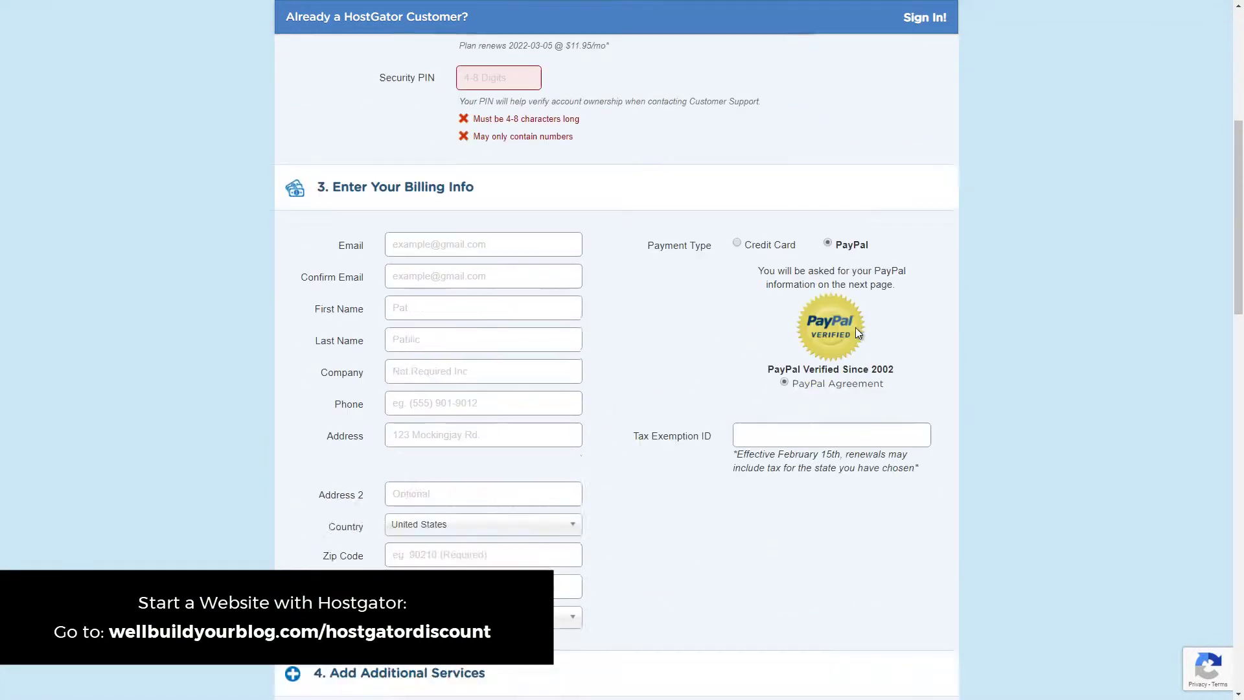
scroll(855, 328, "down", 7)
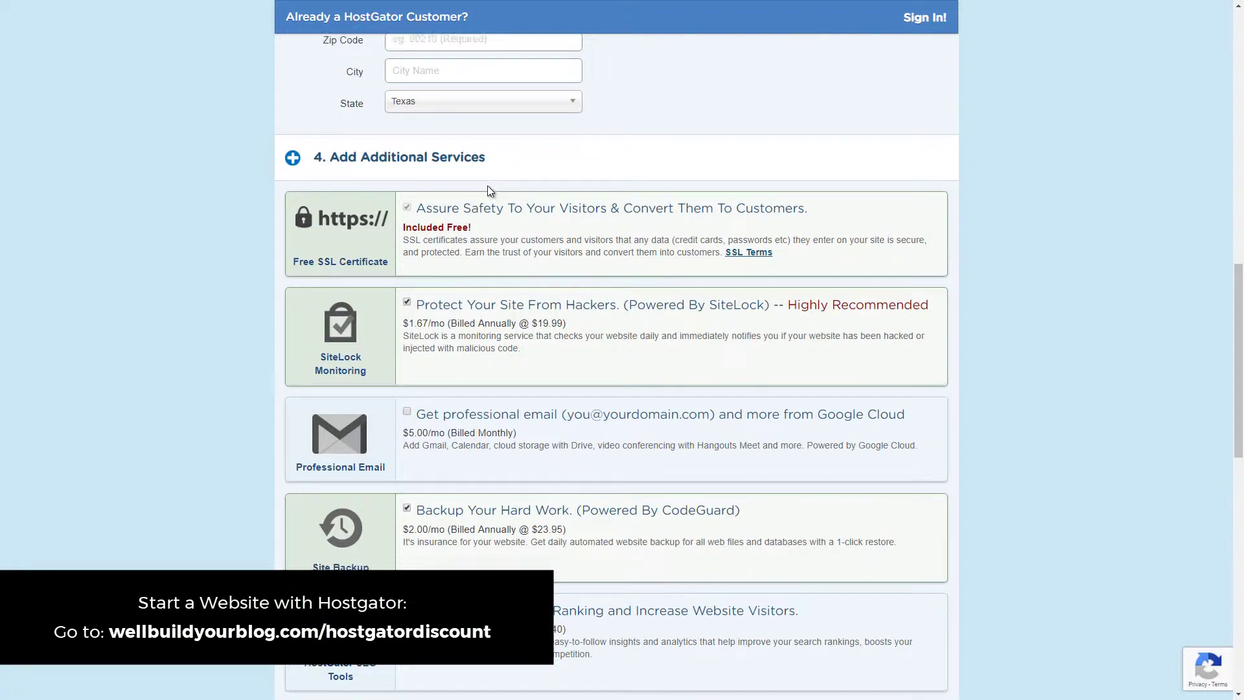
scroll(488, 186, "down", 1)
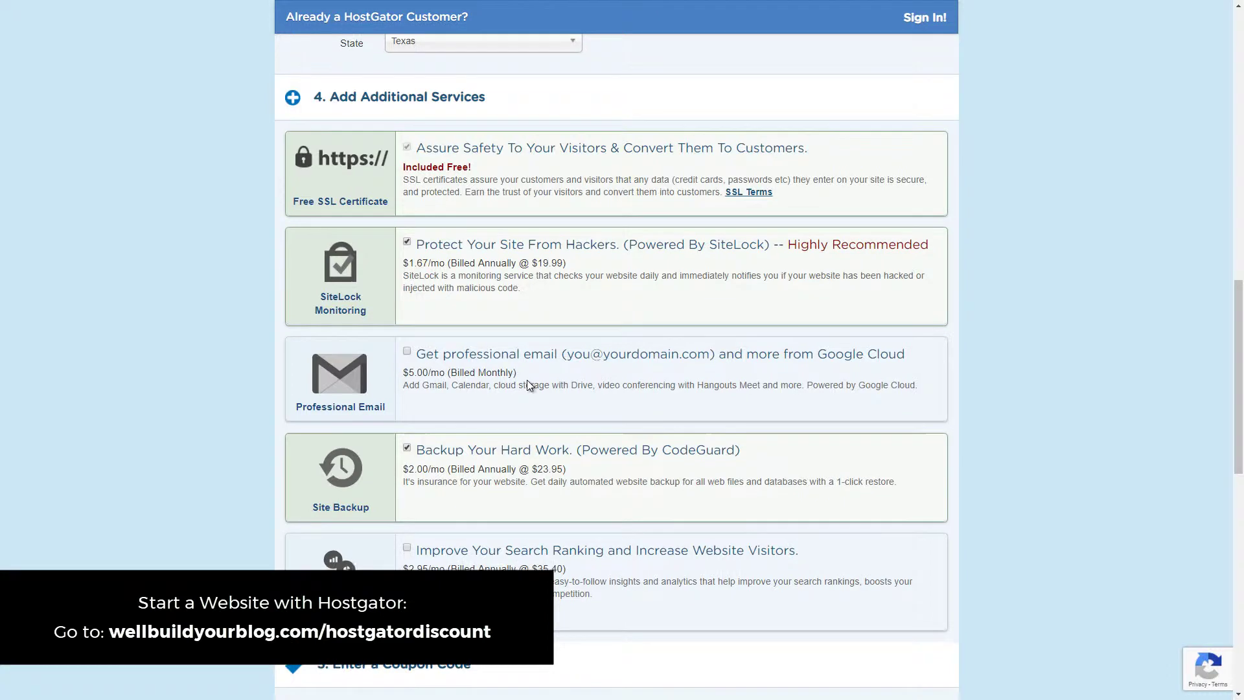
Scroll to the order review and check the applied coupon code.
scroll(527, 381, "down", 7)
left_click(484, 266)
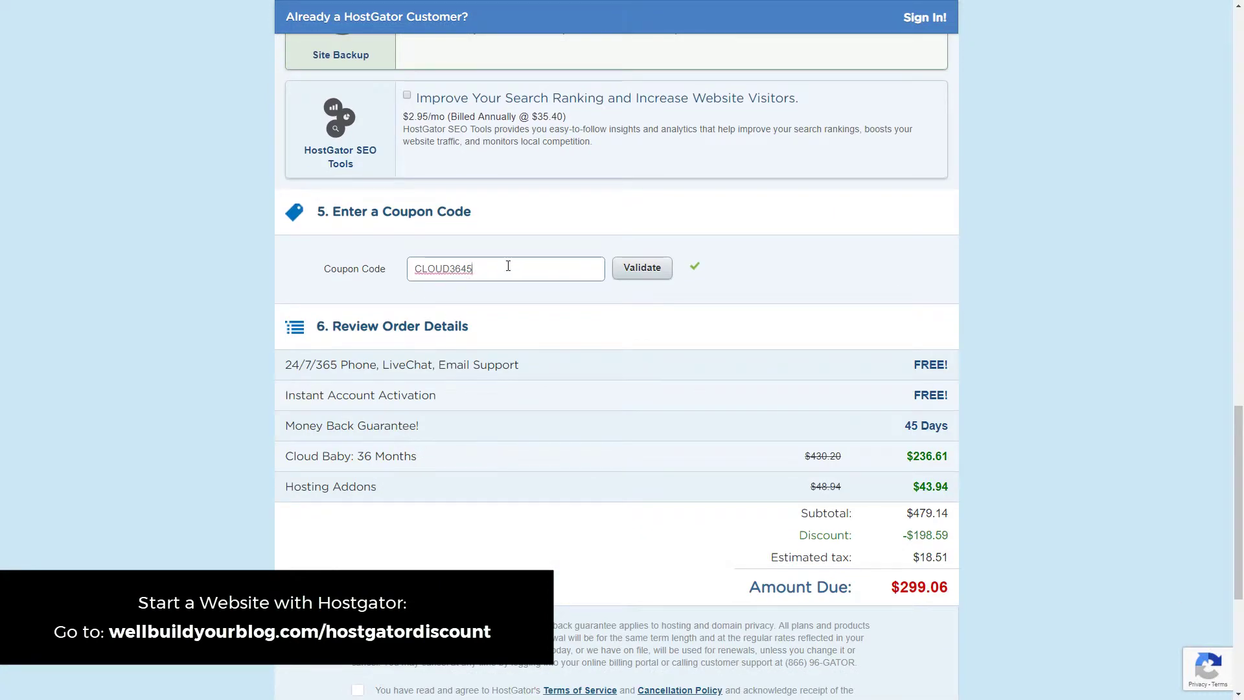
left_click(1009, 254)
scroll(1239, 581, "down", 2)
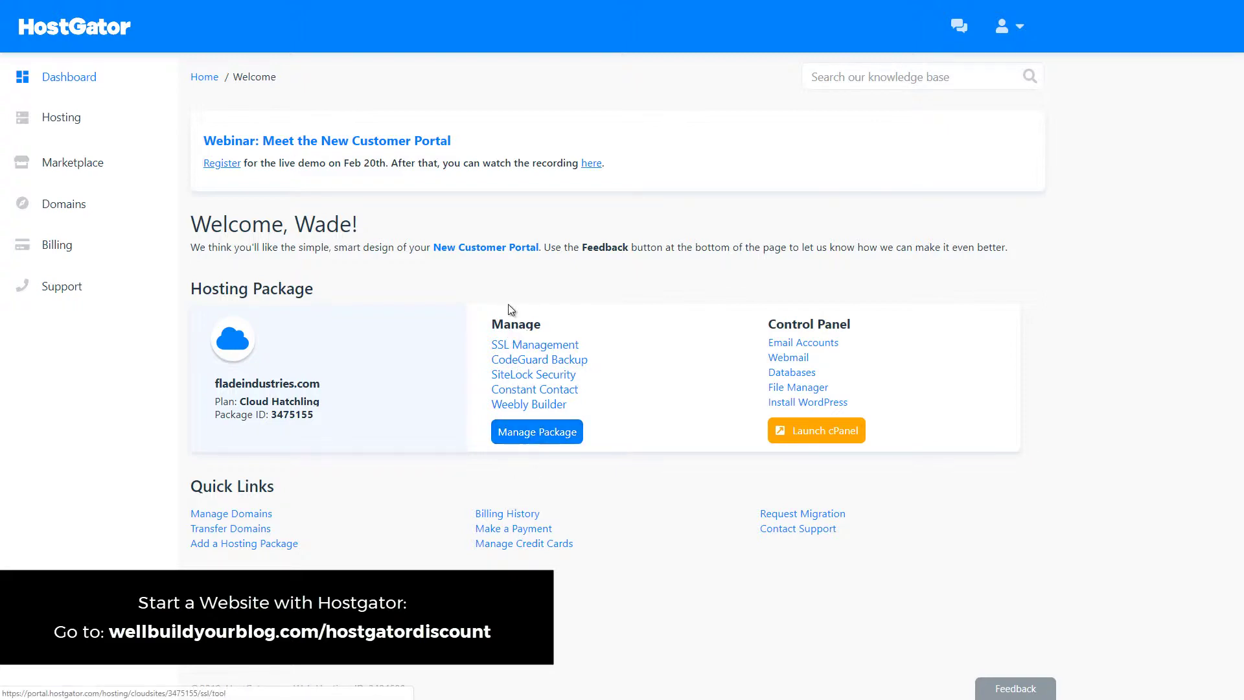
Open Manage Package for the hosting and launch the Install WordPress option.
left_click(537, 442)
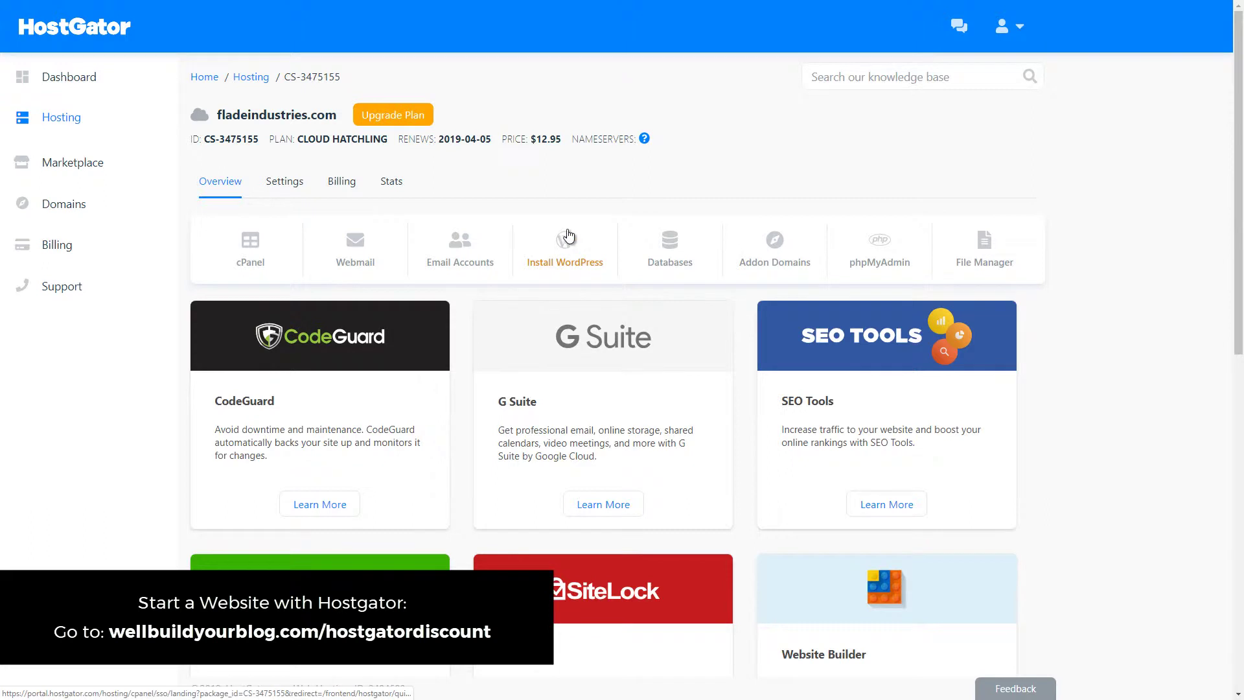
left_click(577, 259)
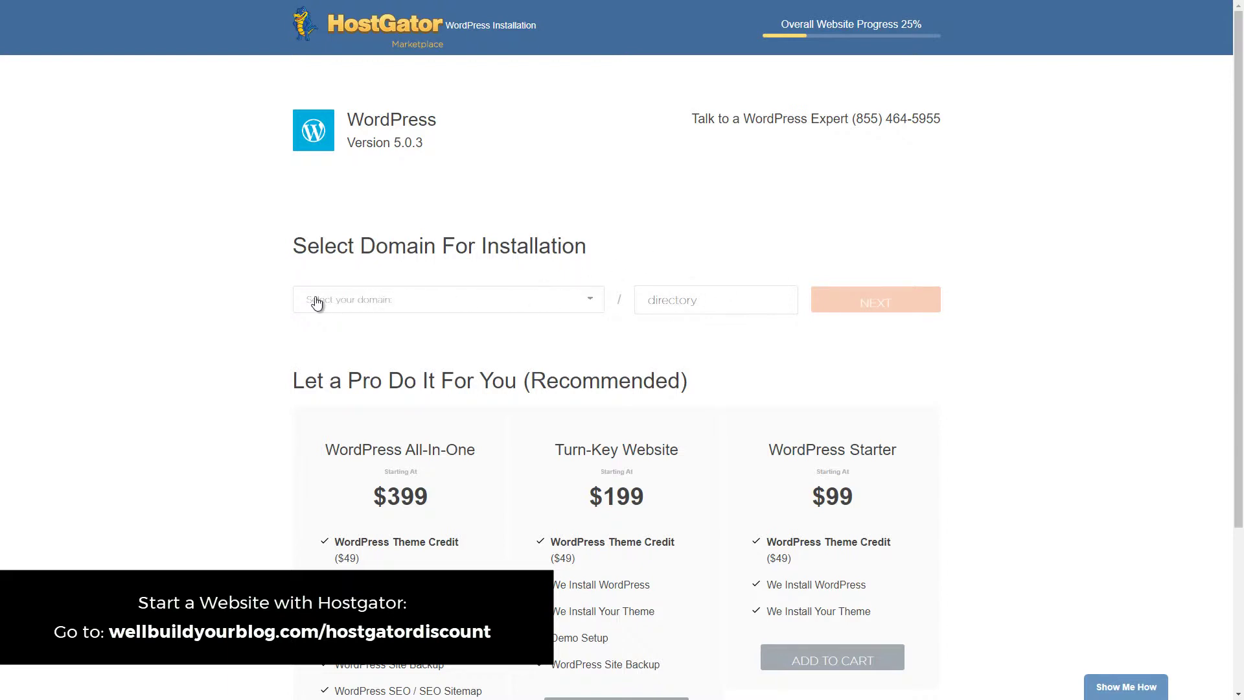
Choose fladeindustries.com as the WordPress install domain and continue to settings.
left_click(351, 304)
left_click(347, 329)
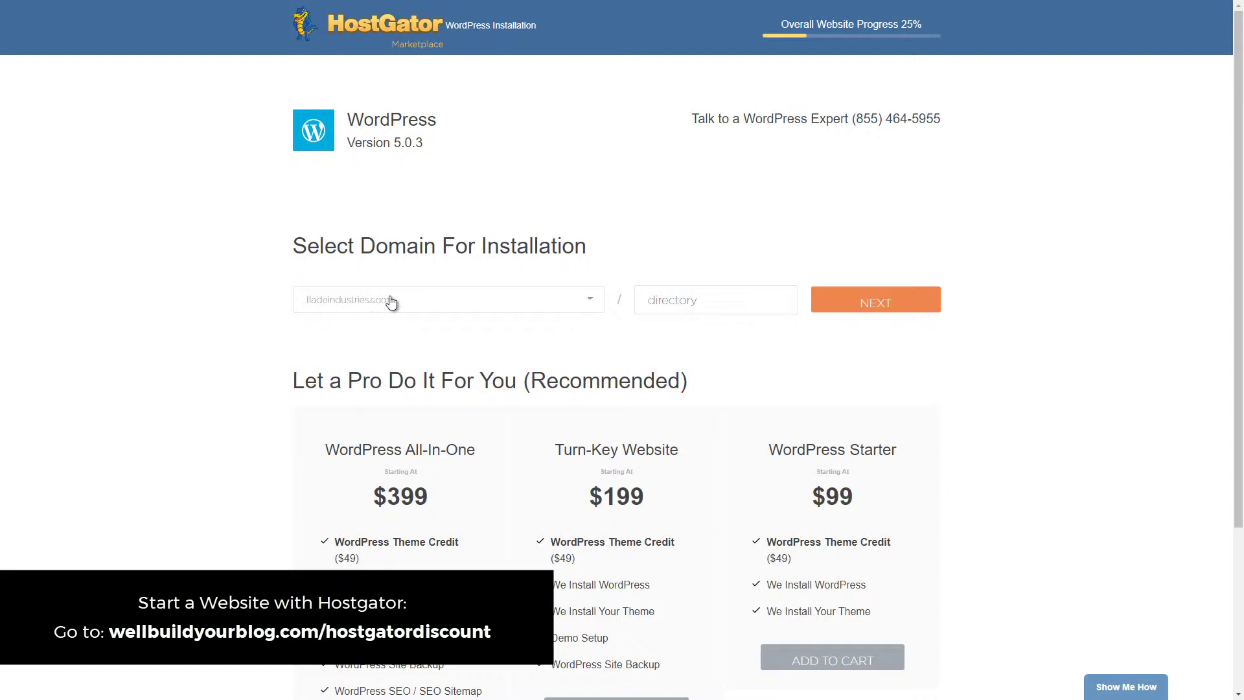
left_click(871, 302)
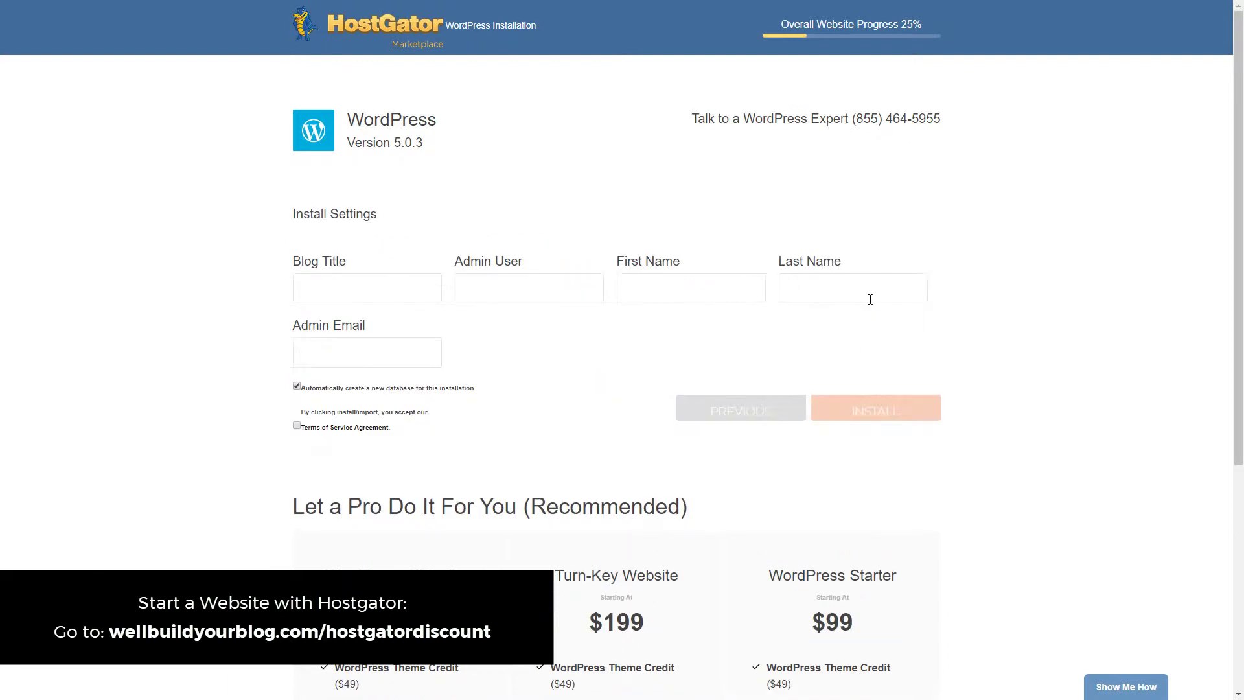
Set the blog title to 'Flade Official' and the admin username to 'fladmanager'.
left_click(372, 280)
type("Flade Official")
left_click(505, 294)
type("admin")
left_click_drag(508, 303, 457, 294)
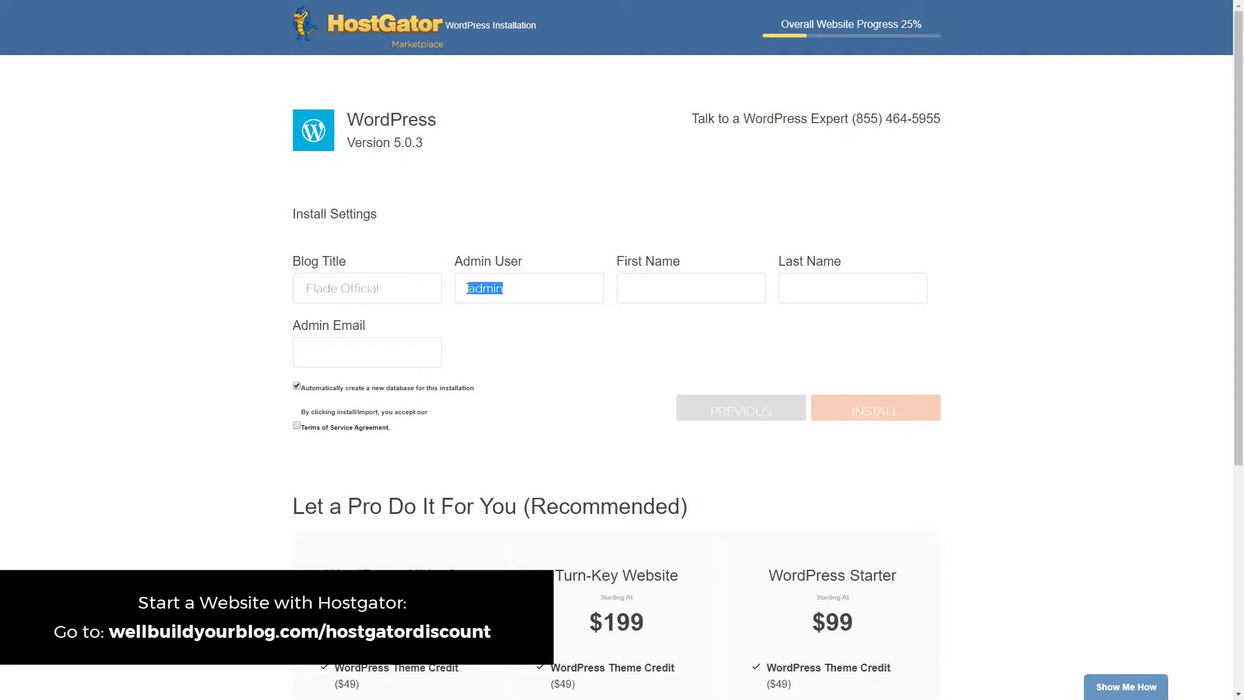
key("BackSpace")
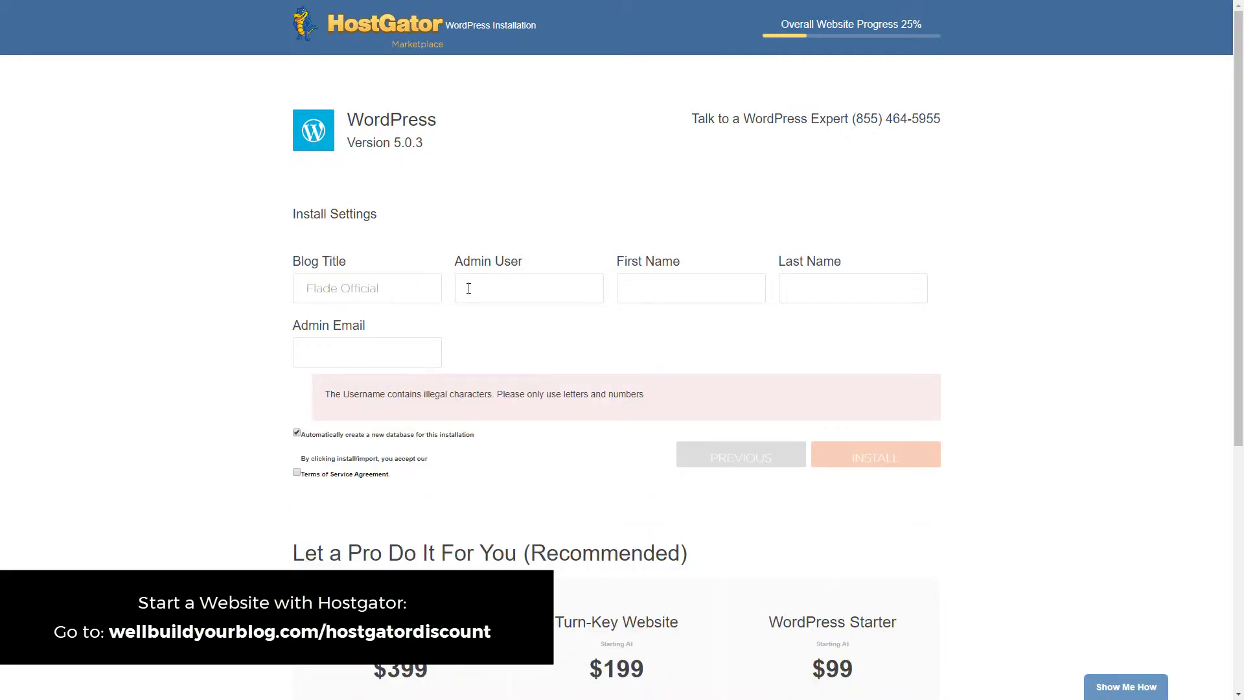
type("Fla")
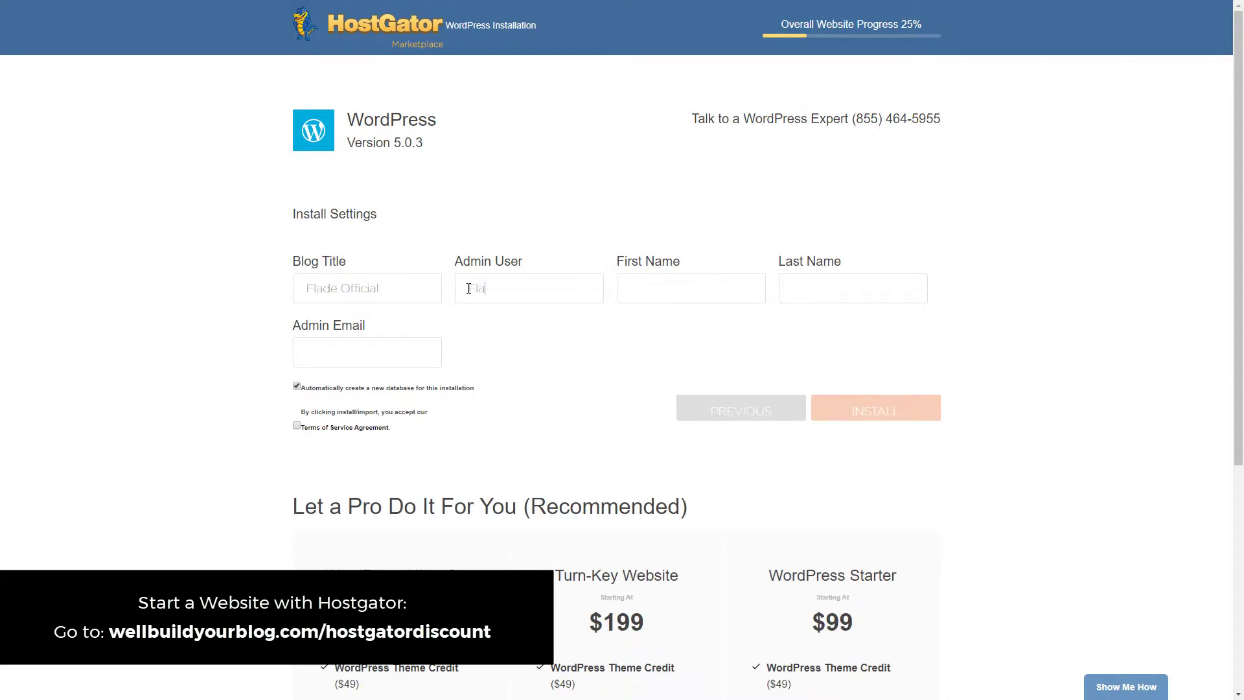
type("dmanager")
left_click_drag(475, 289, 467, 290)
type("f")
Enter the admin's first and last name, pick the saved admin email, accept terms, and install.
left_click(678, 287)
type("Wade")
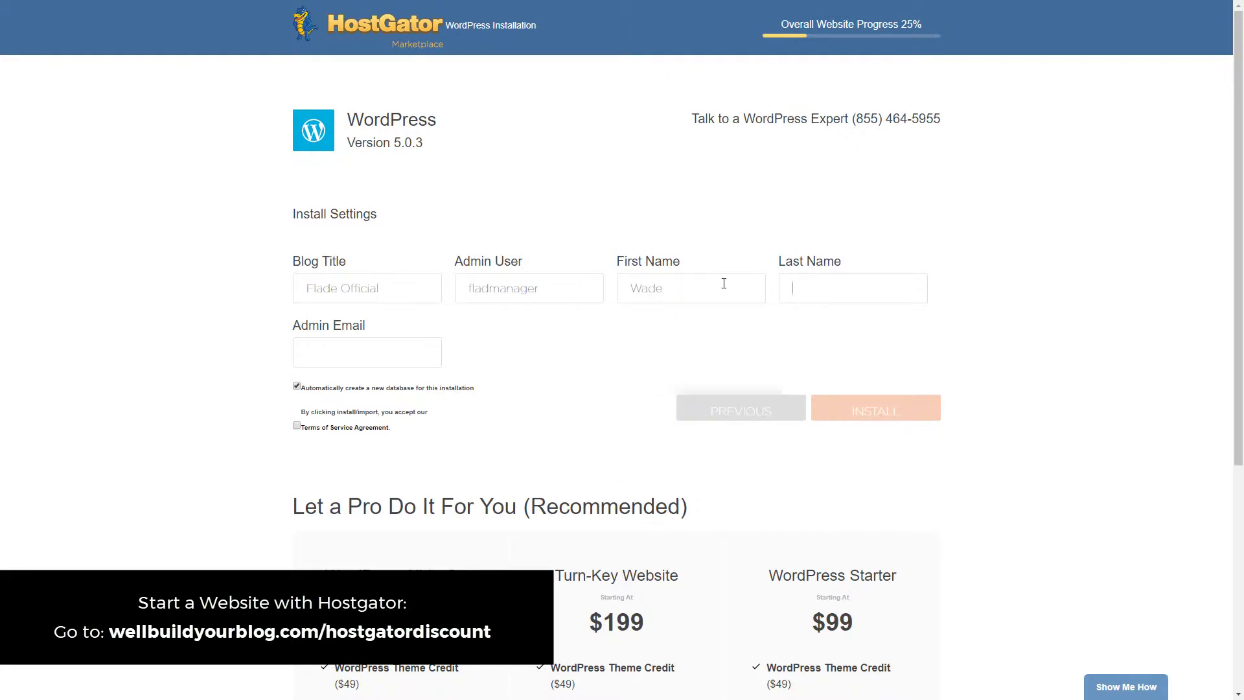
key("Tab")
type("McMaster")
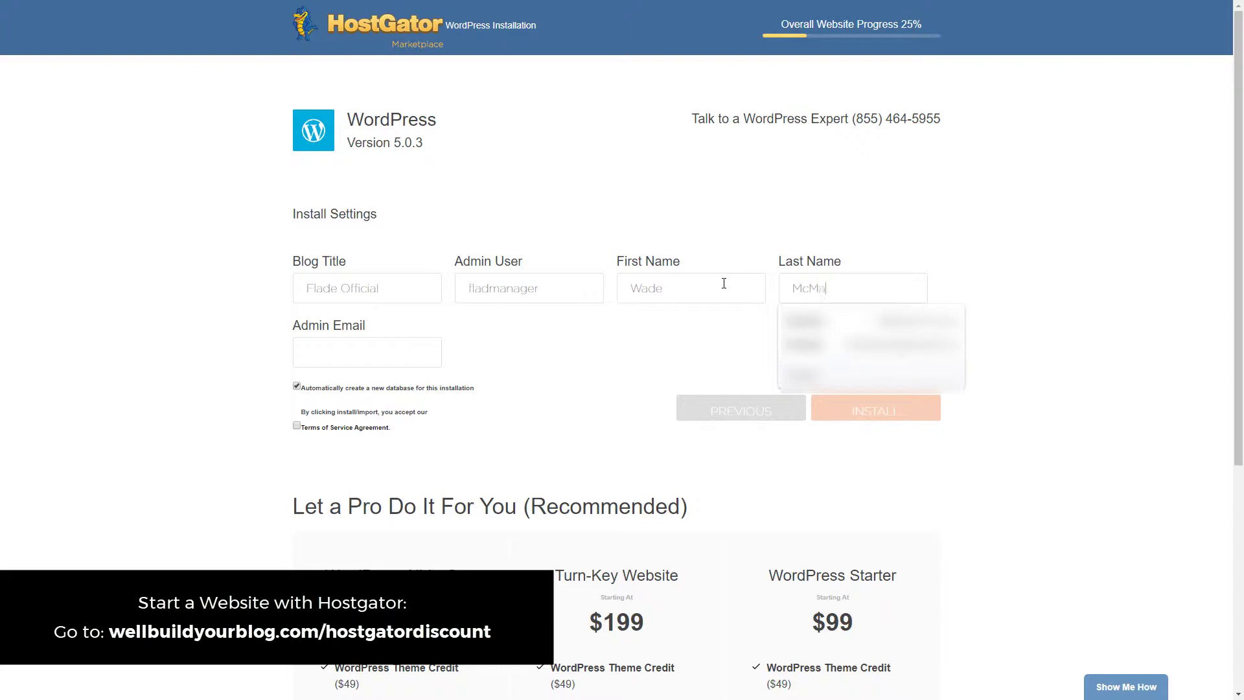
left_click(397, 355)
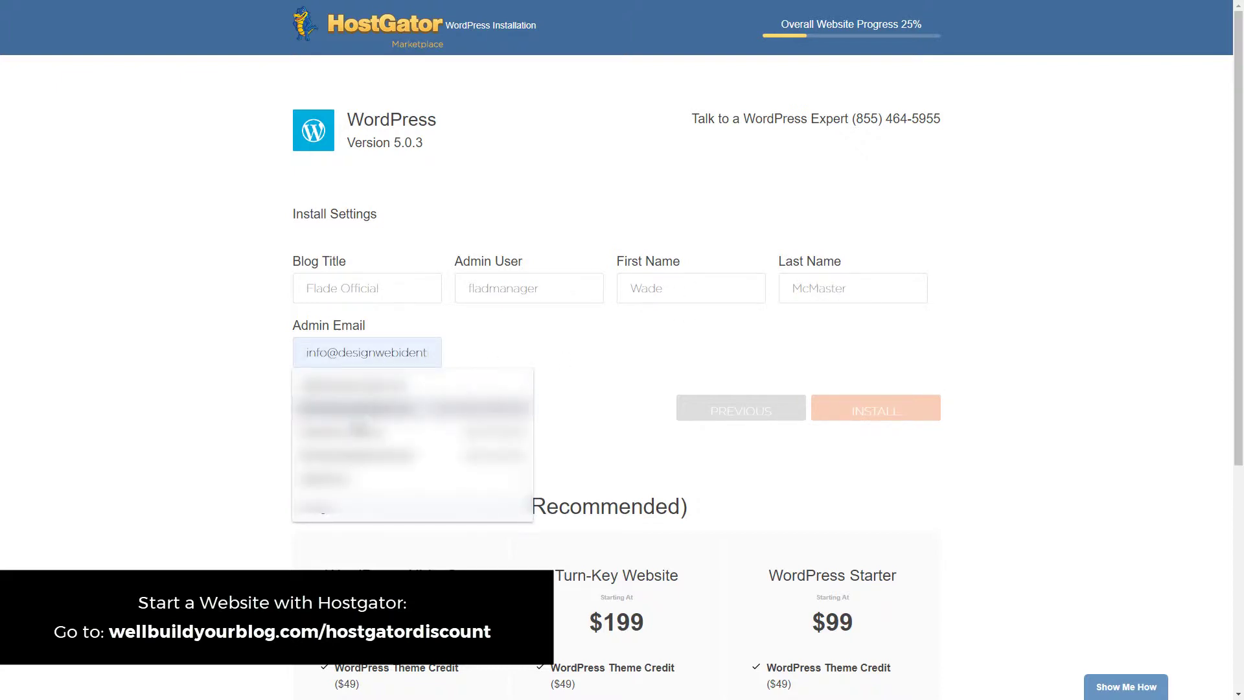
left_click(383, 420)
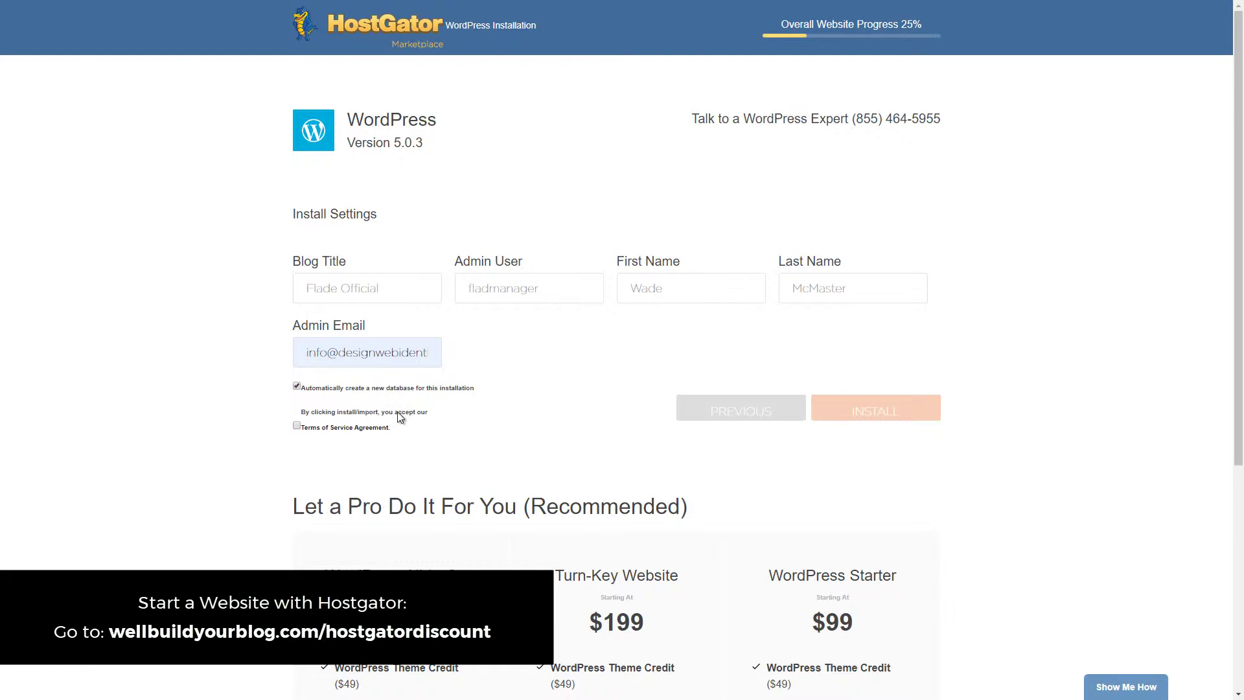
left_click(305, 428)
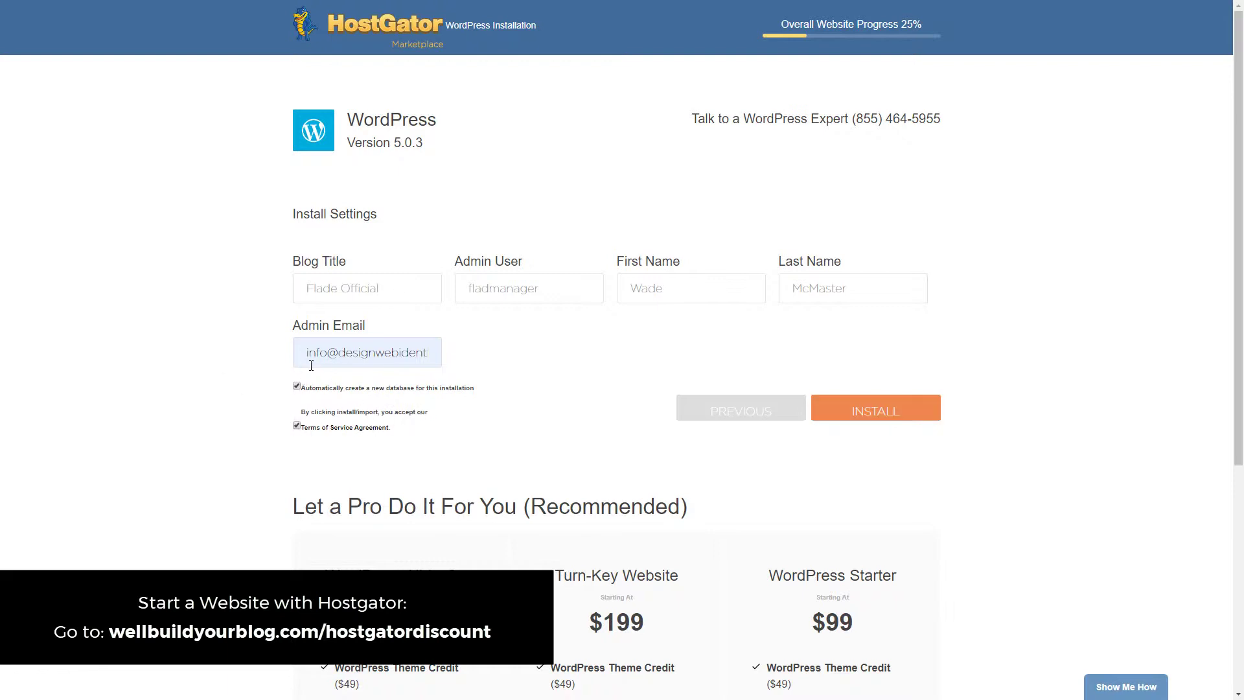
left_click(878, 409)
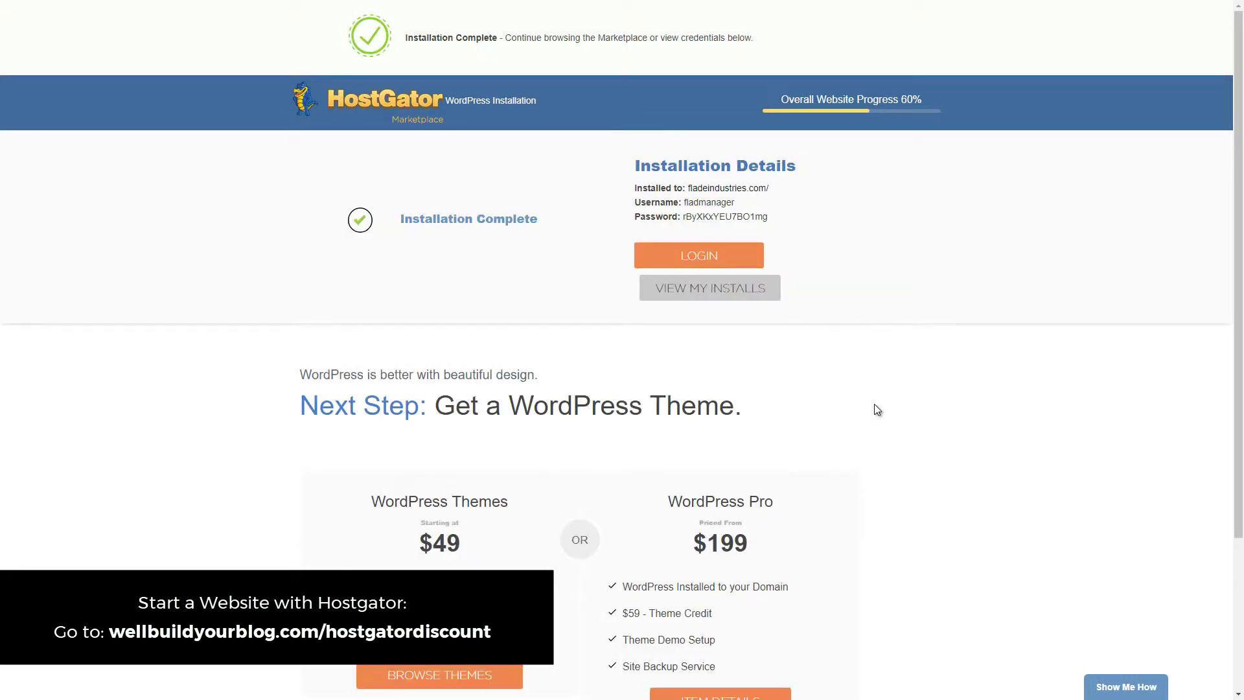
Copy the installed address, username and password from the Installation Details.
left_click_drag(638, 170, 829, 189)
left_click(828, 189)
left_click_drag(637, 188, 767, 217)
right_click(727, 199)
left_click(810, 206)
left_click(833, 202)
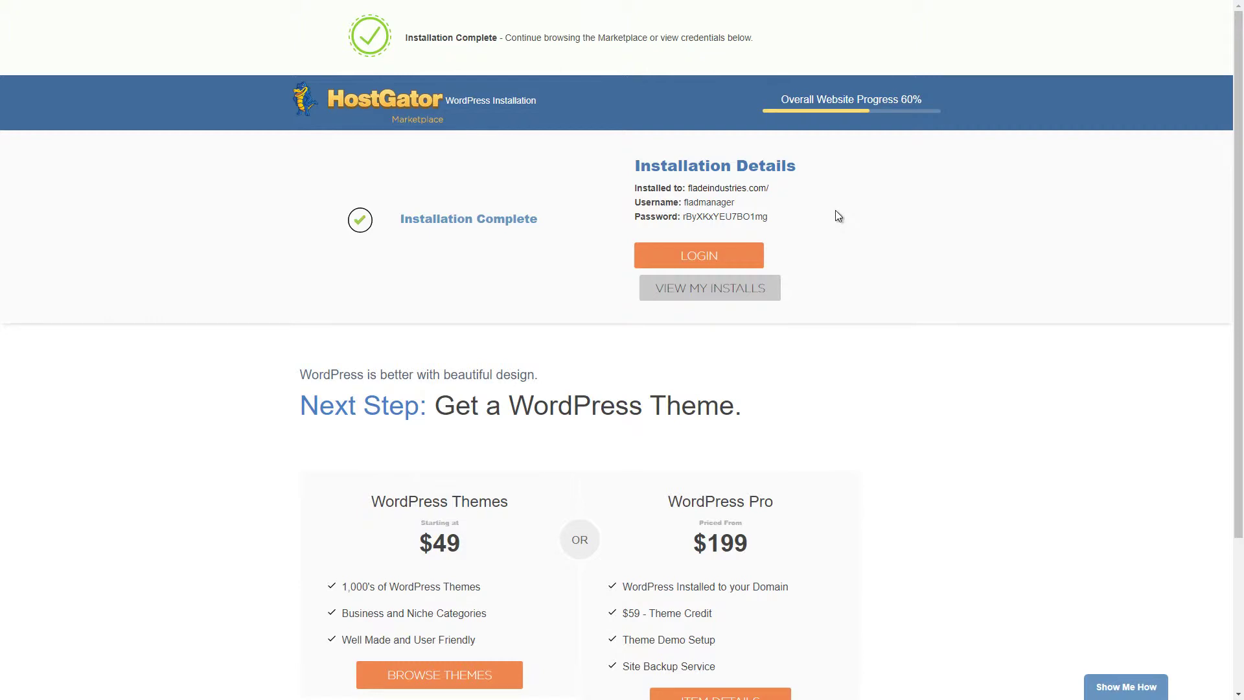
Launch Notepad via Win+R and paste the copied credentials into a new note.
key("super+r")
type("notepad")
key("Return")
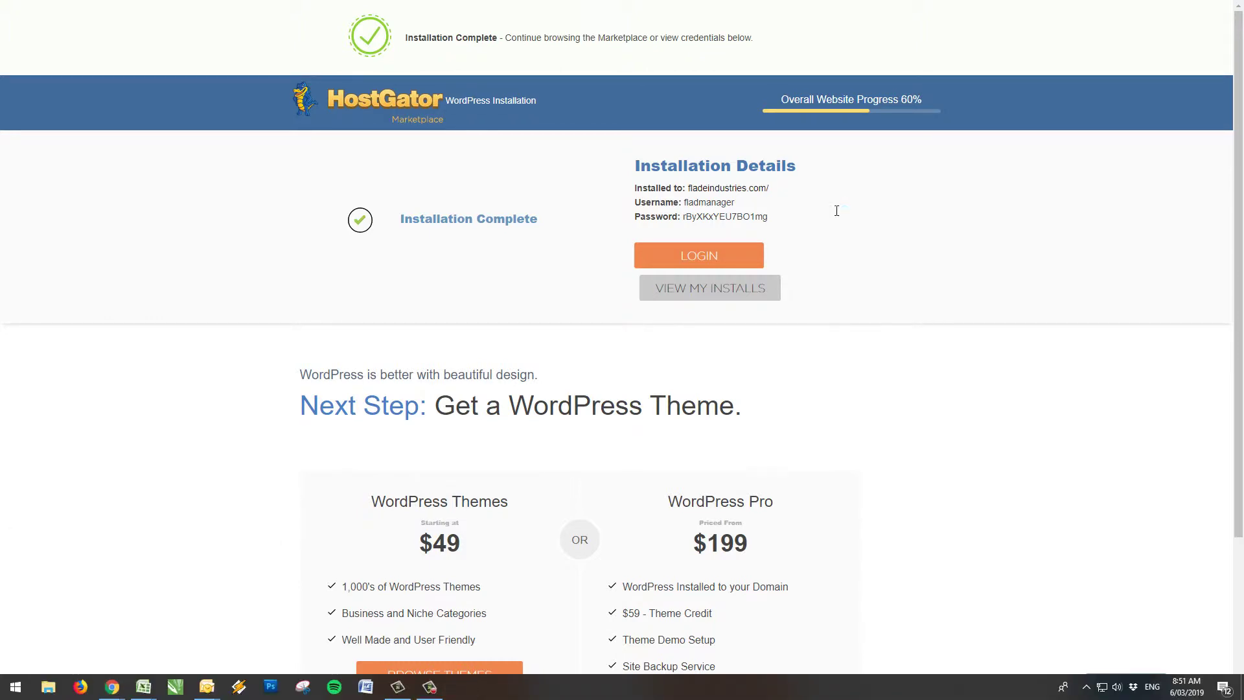
key("ctrl+v")
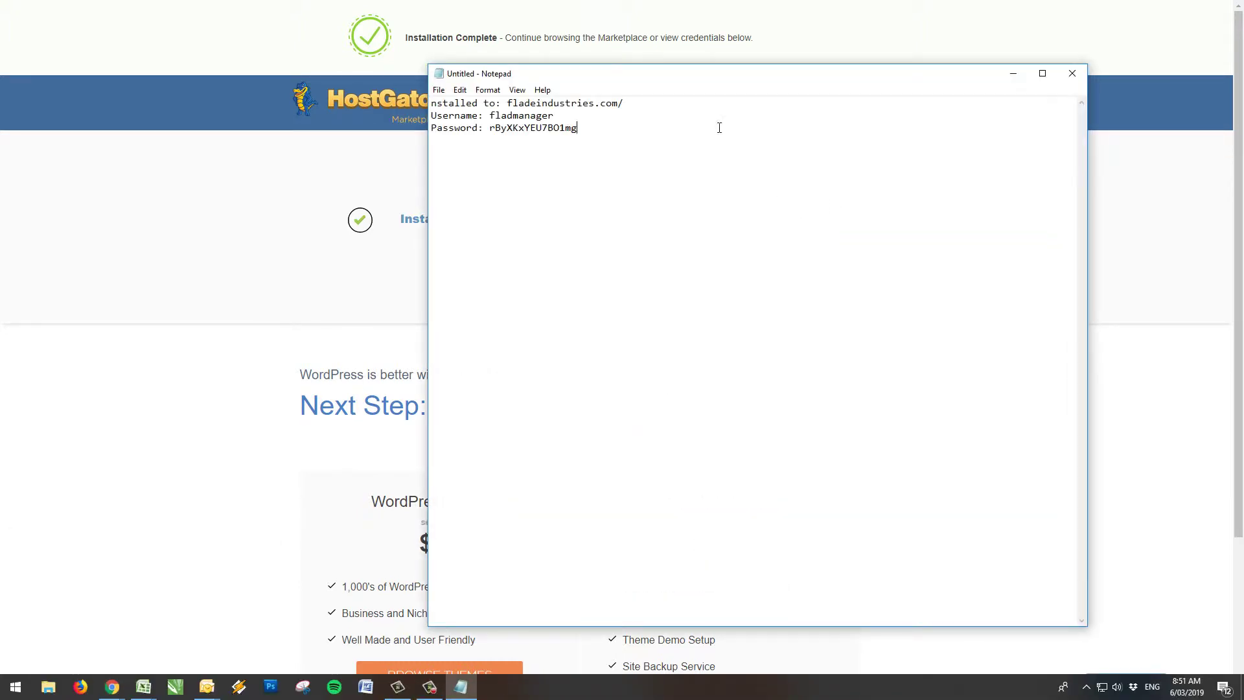
Add the missing 'I' so line one reads 'Installed to: fladeindustries.com/'.
left_click(431, 103)
type("I")
left_click_drag(620, 136, 430, 115)
left_click(647, 100)
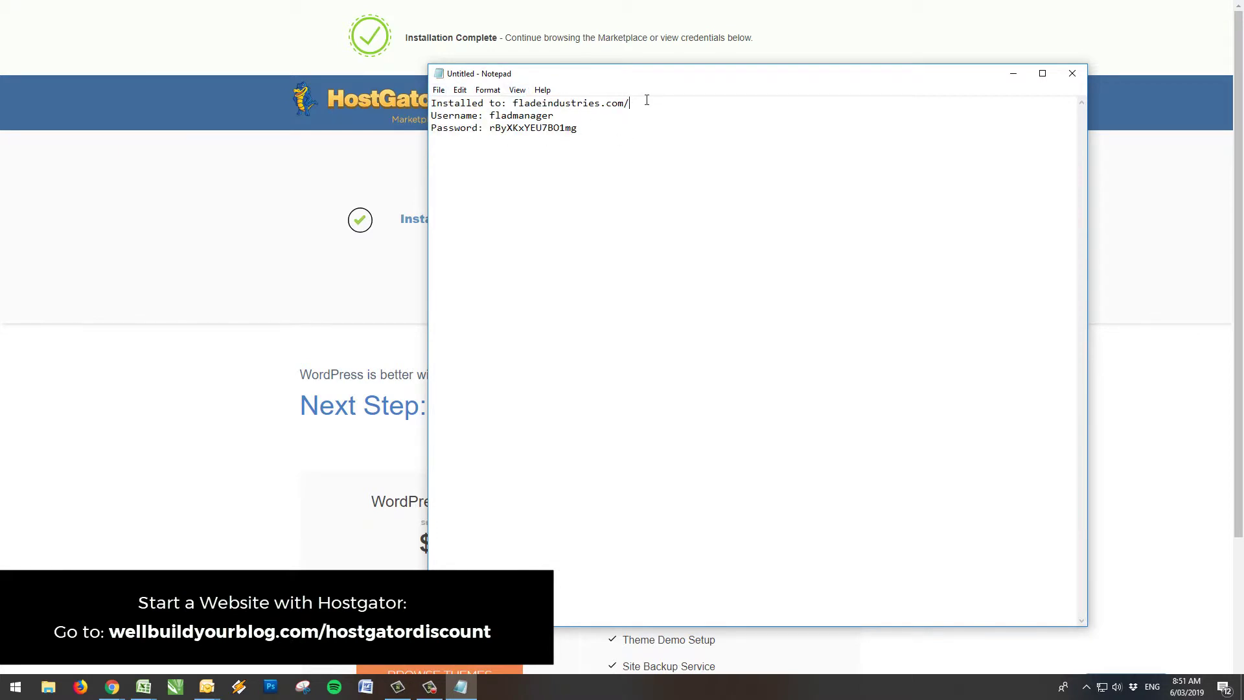
Move the note aside, minimize it, and open the new site's WordPress login page.
left_click_drag(1015, 83, 945, 95)
left_click_drag(424, 128, 512, 140)
left_click(553, 159)
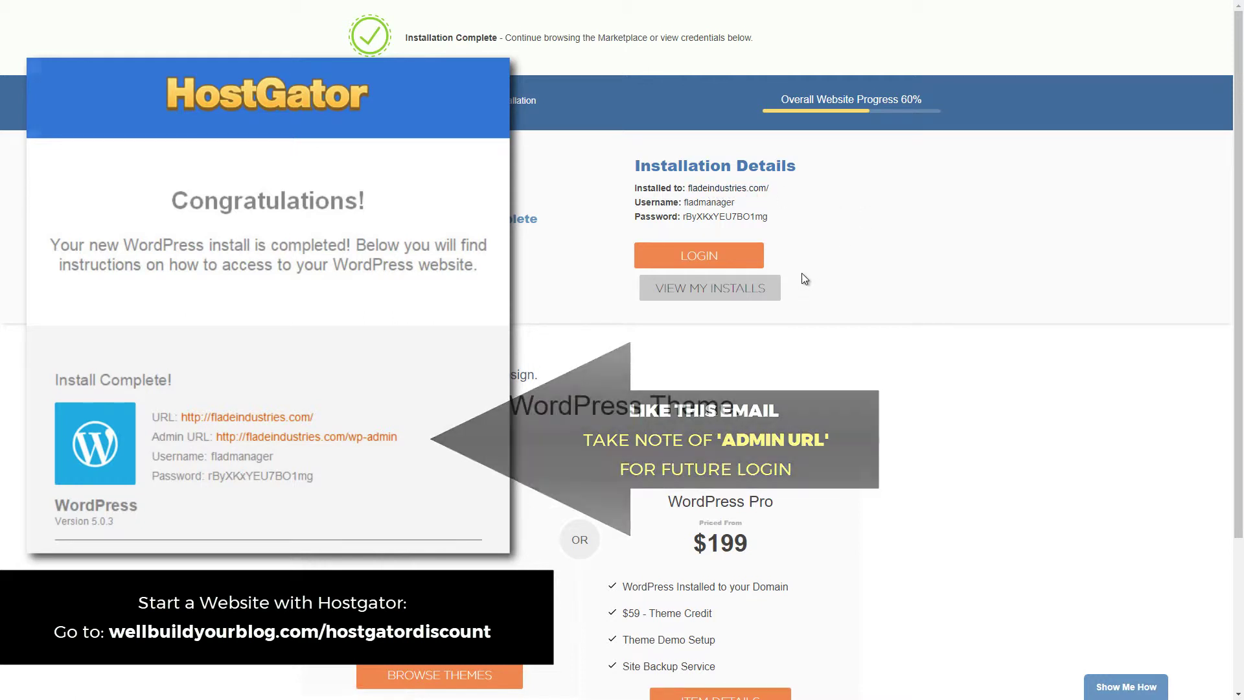
left_click(705, 258)
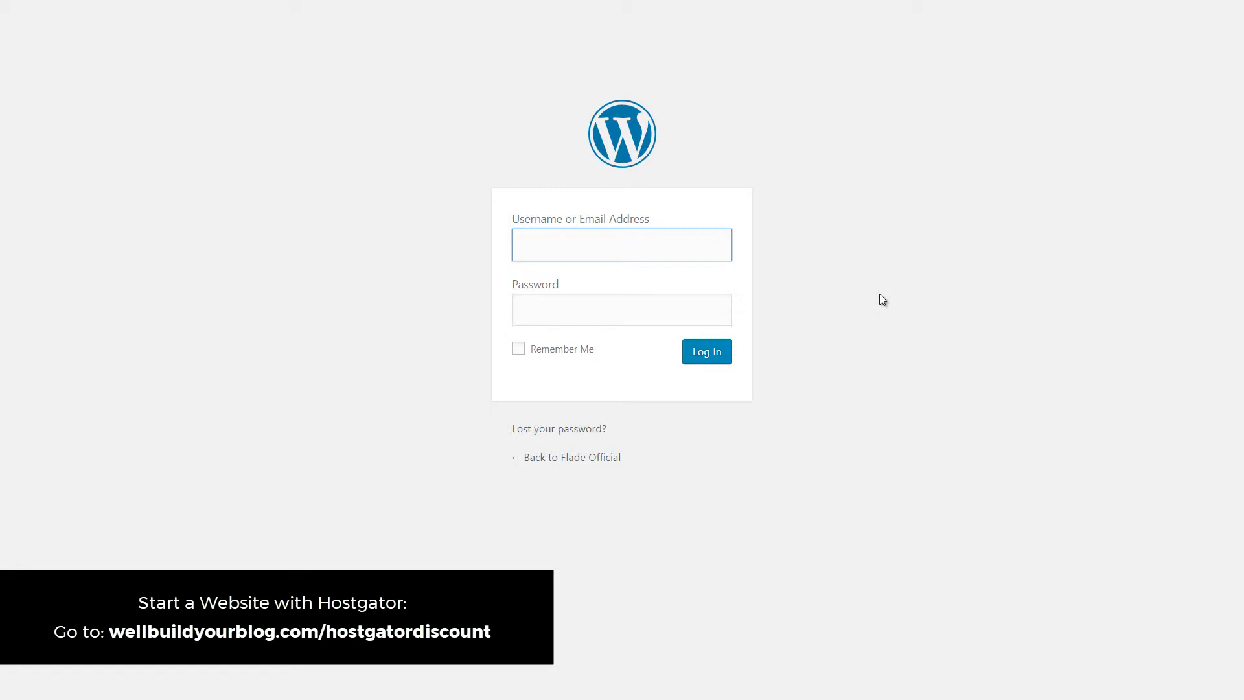
Log in to the WordPress admin as 'fladmanager' with the pasted password.
type("fladmanager")
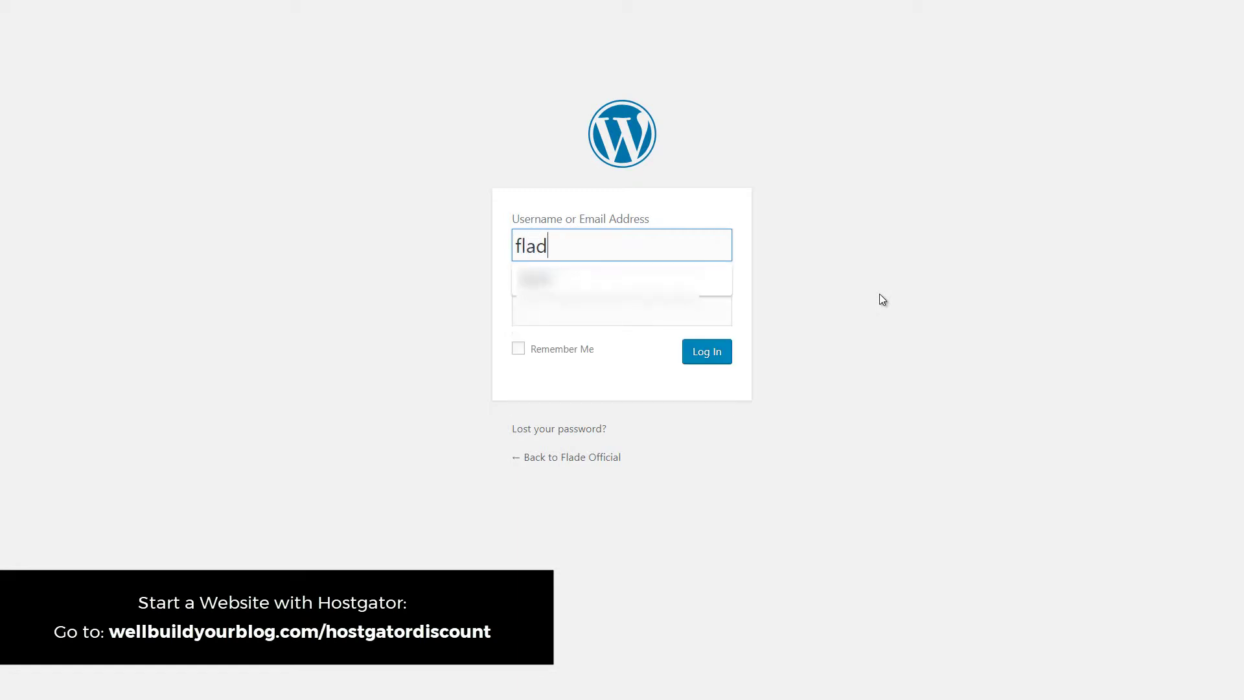
left_click(604, 298)
key("ctrl+v")
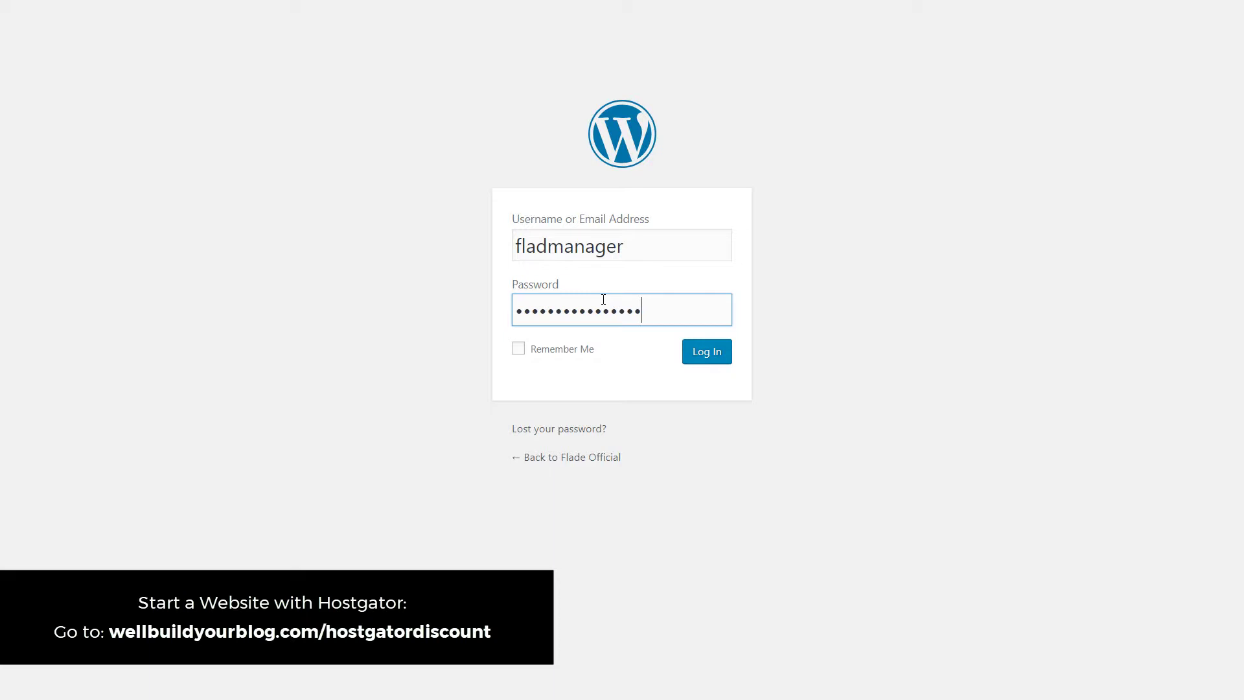
left_click(720, 353)
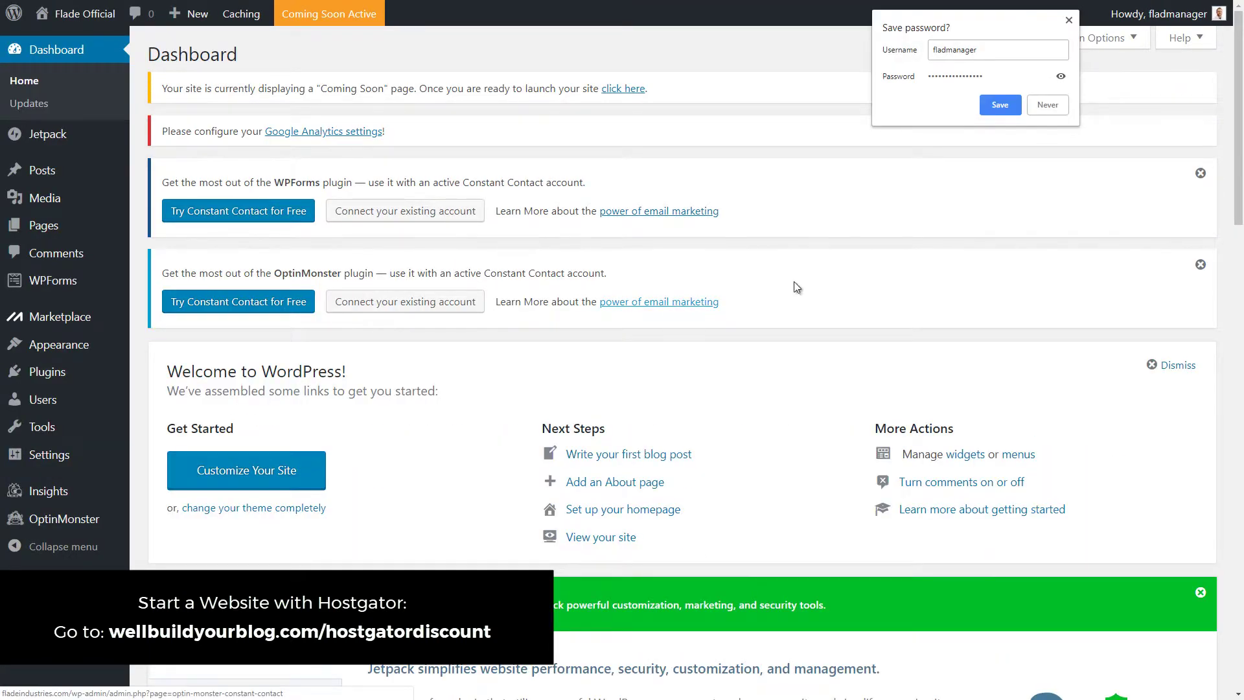
Close the browser's save-password popup covering the Flade Official Dashboard.
left_click(1070, 21)
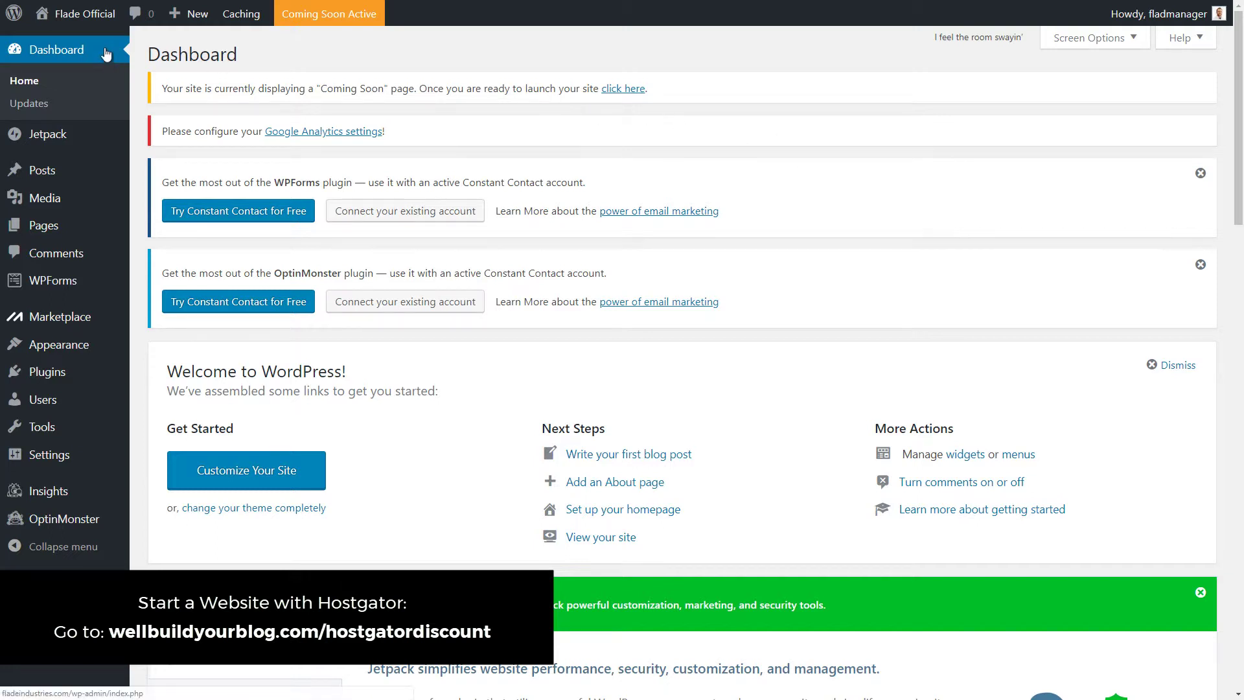
mouse_move(84, 13)
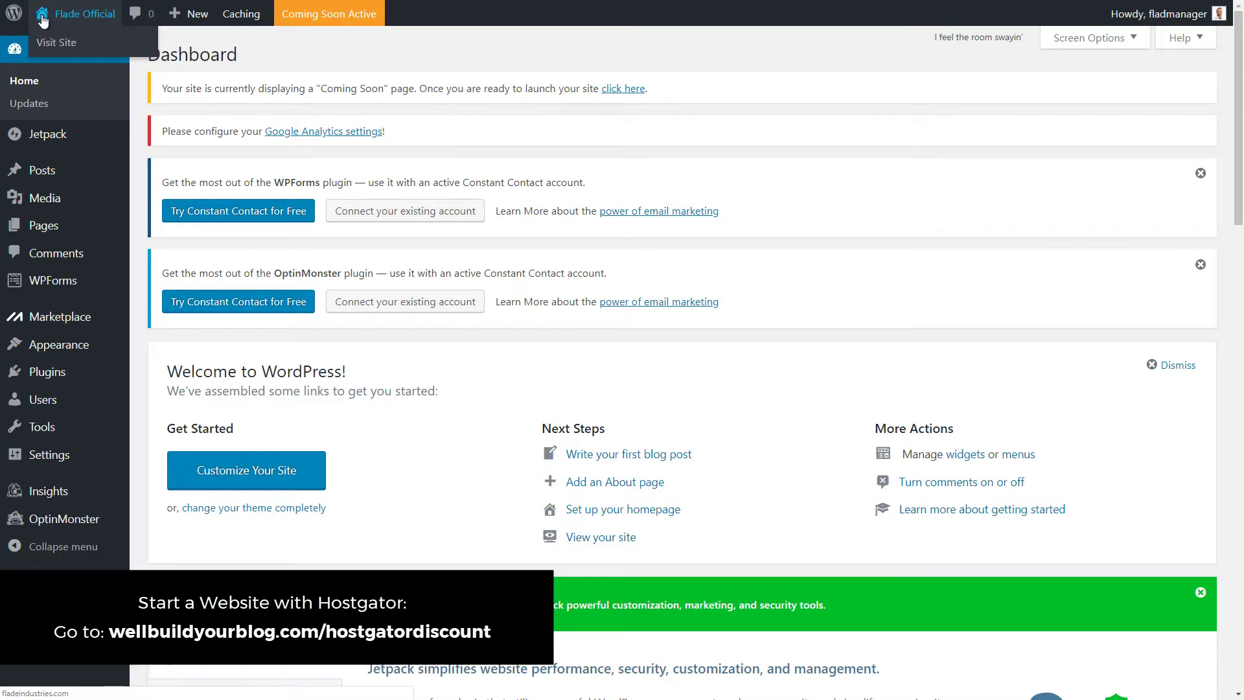
Look over the public front page with its default "Hello world!" post, then return to the Dashboard.
left_click(57, 43)
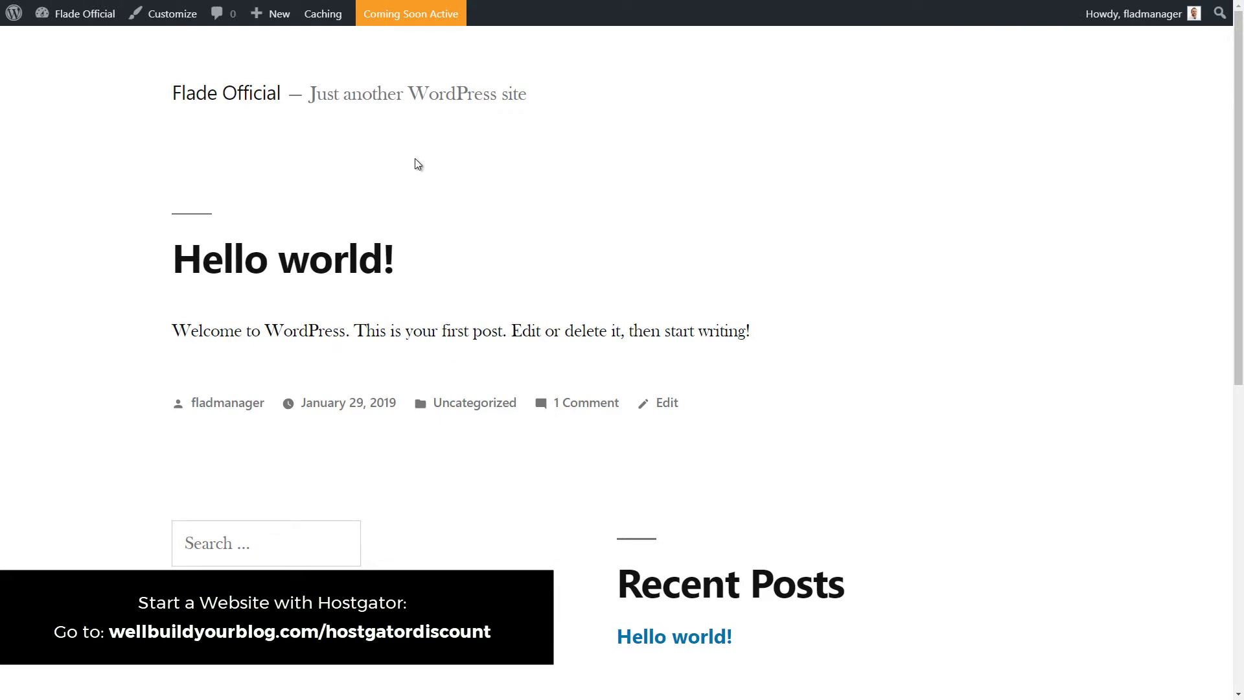
scroll(313, 200, "down", 2)
scroll(272, 200, "up", 2)
mouse_move(45, 16)
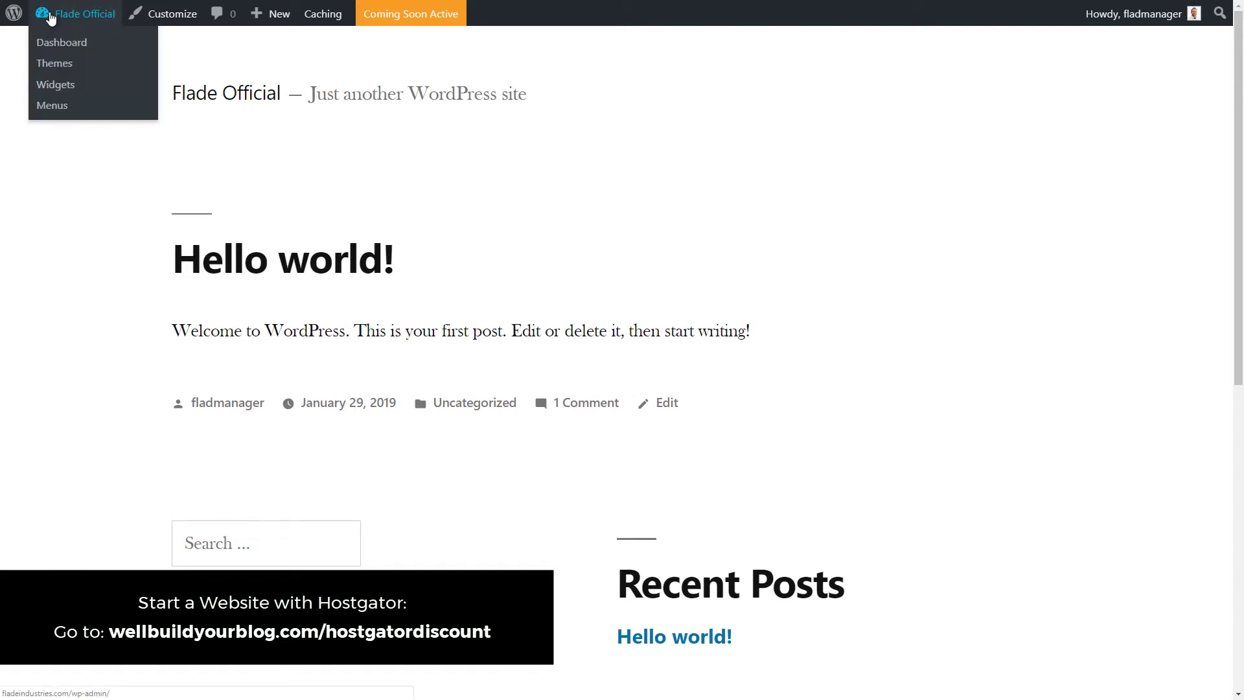
left_click(62, 42)
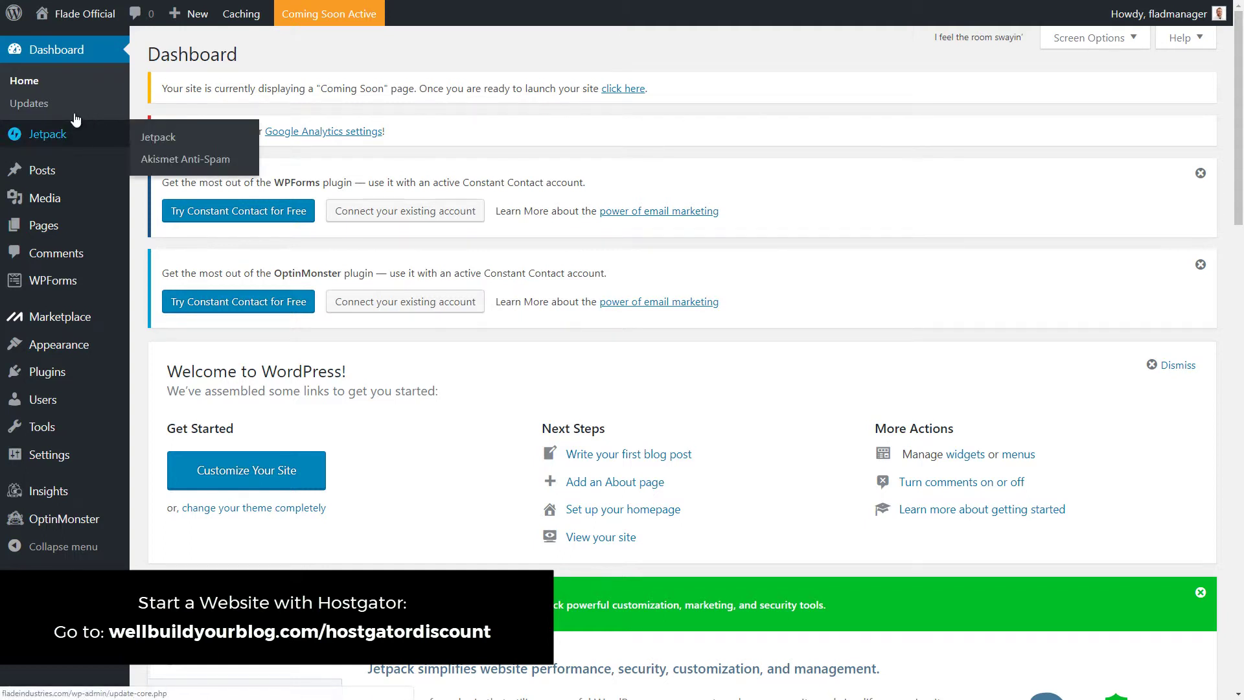
mouse_move(41, 172)
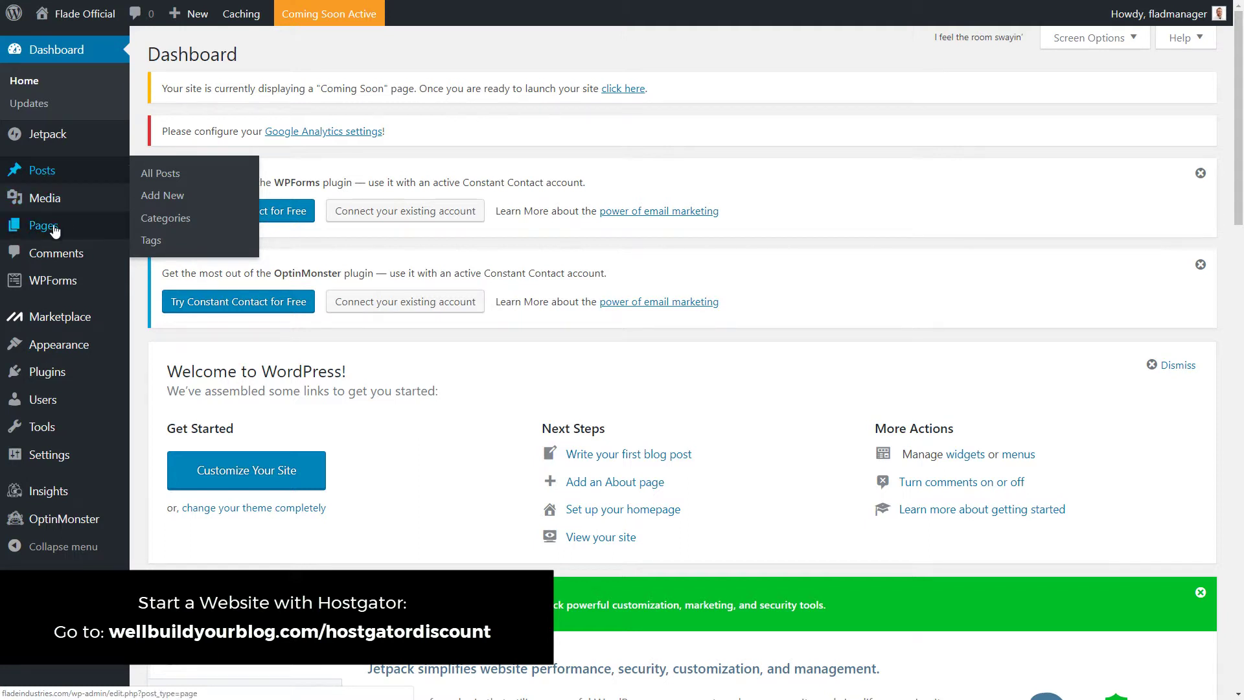
mouse_move(48, 229)
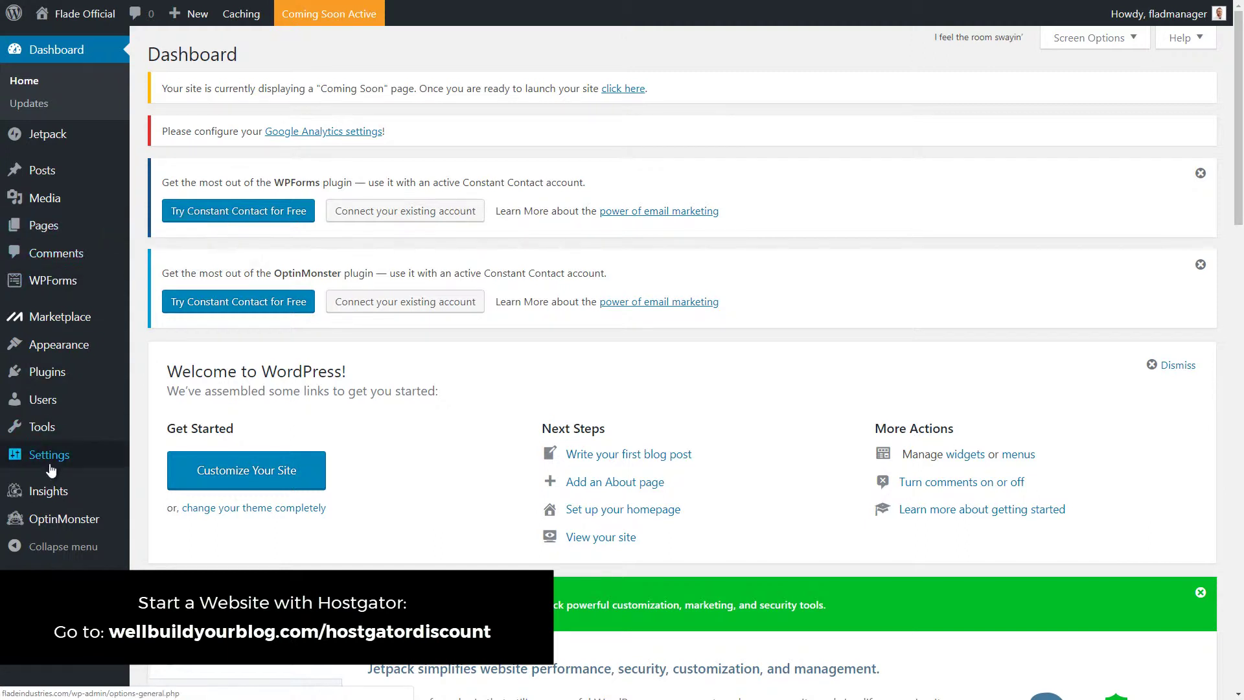
mouse_move(35, 462)
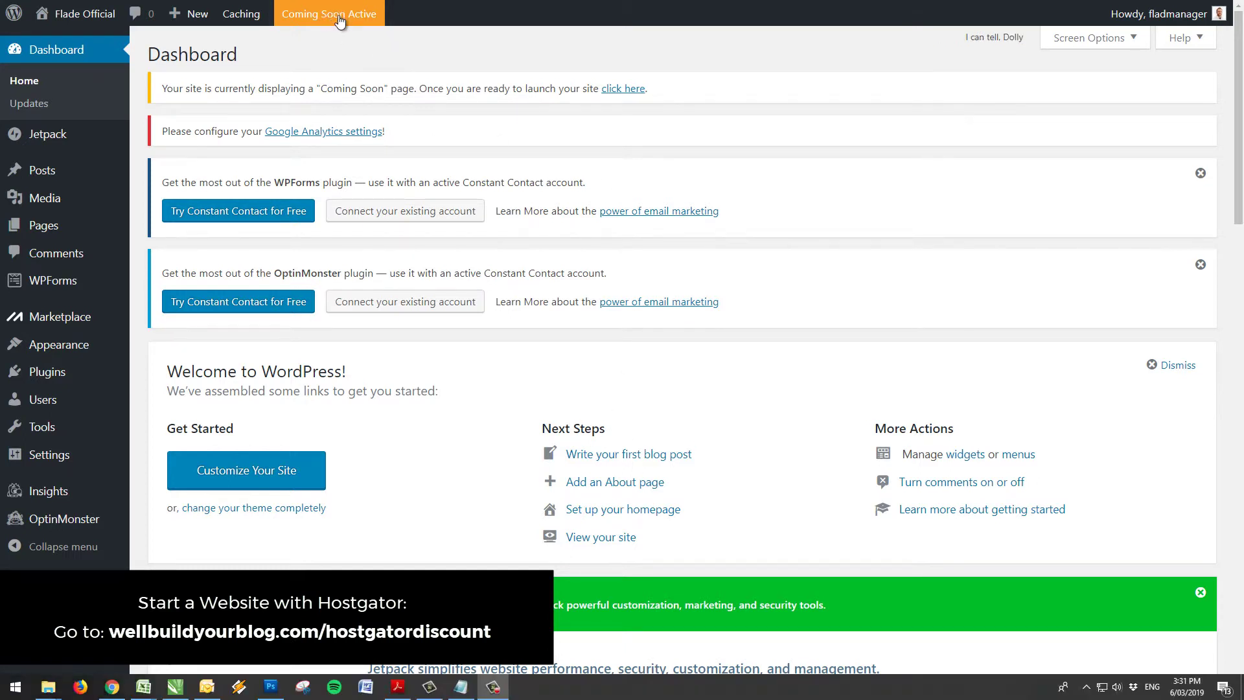
Launch the site from the Coming Soon notice so the Dashboard confirms the site is live.
left_click_drag(163, 89, 534, 94)
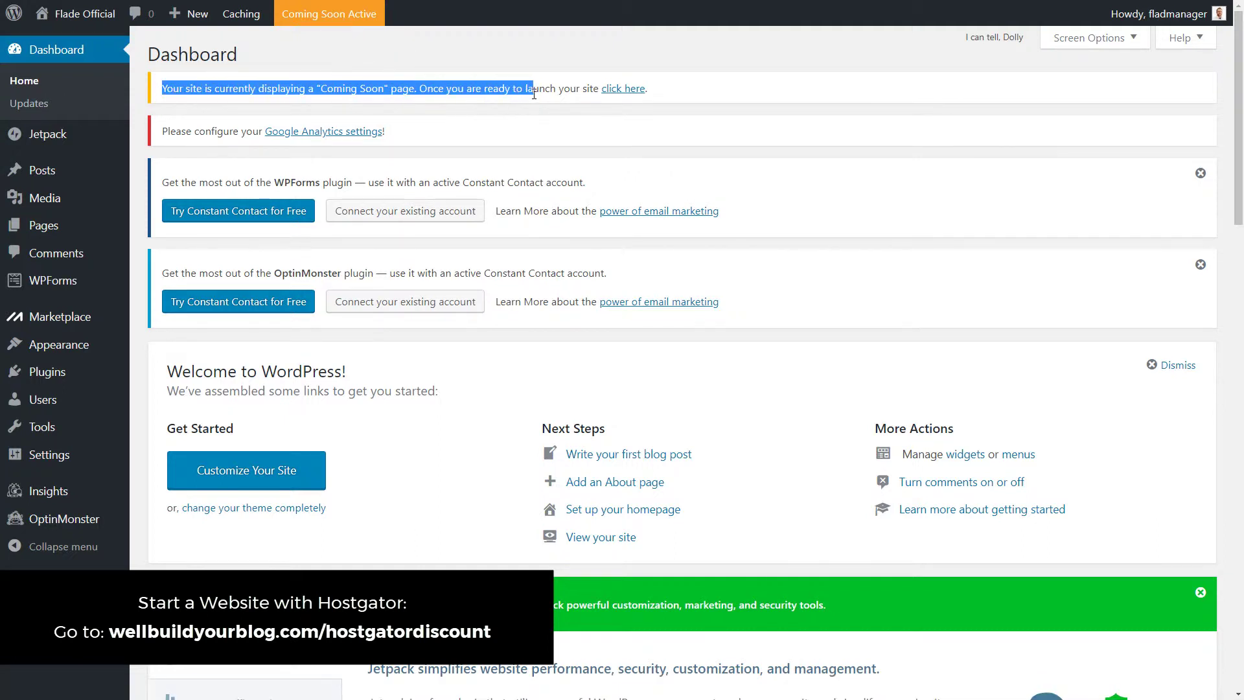
left_click(694, 84)
left_click(625, 90)
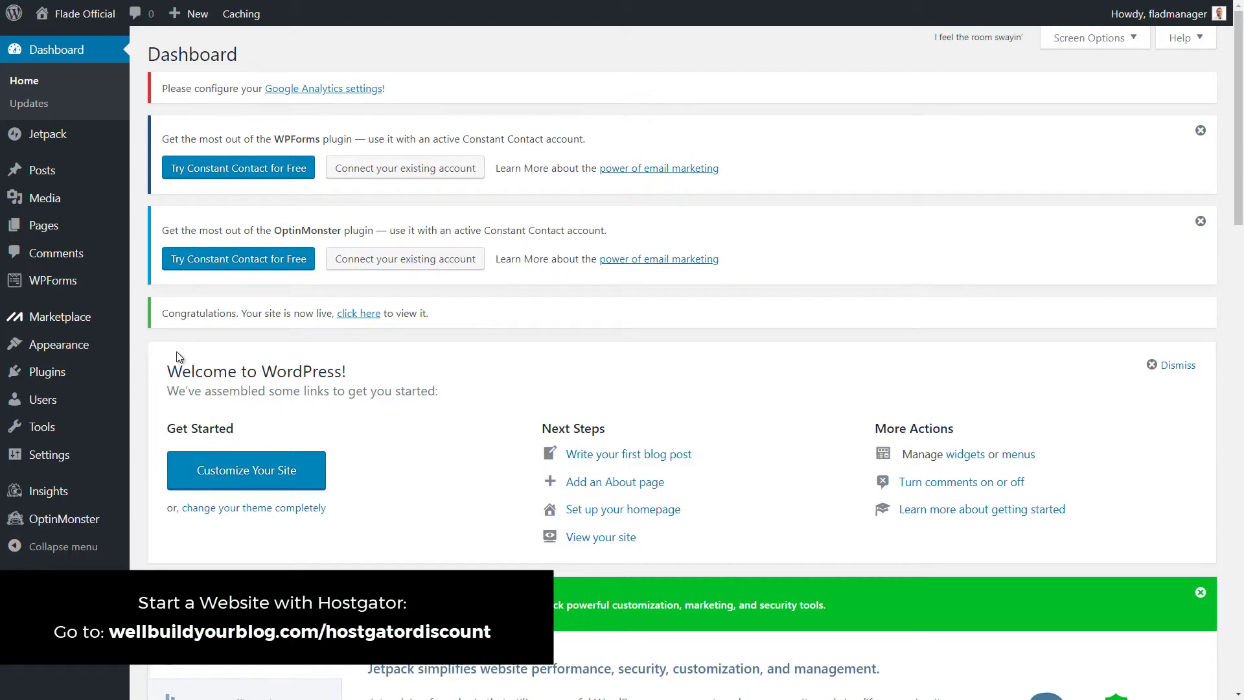
left_click_drag(180, 313, 429, 312)
left_click(429, 312)
Go to the Settings > General page.
mouse_move(64, 432)
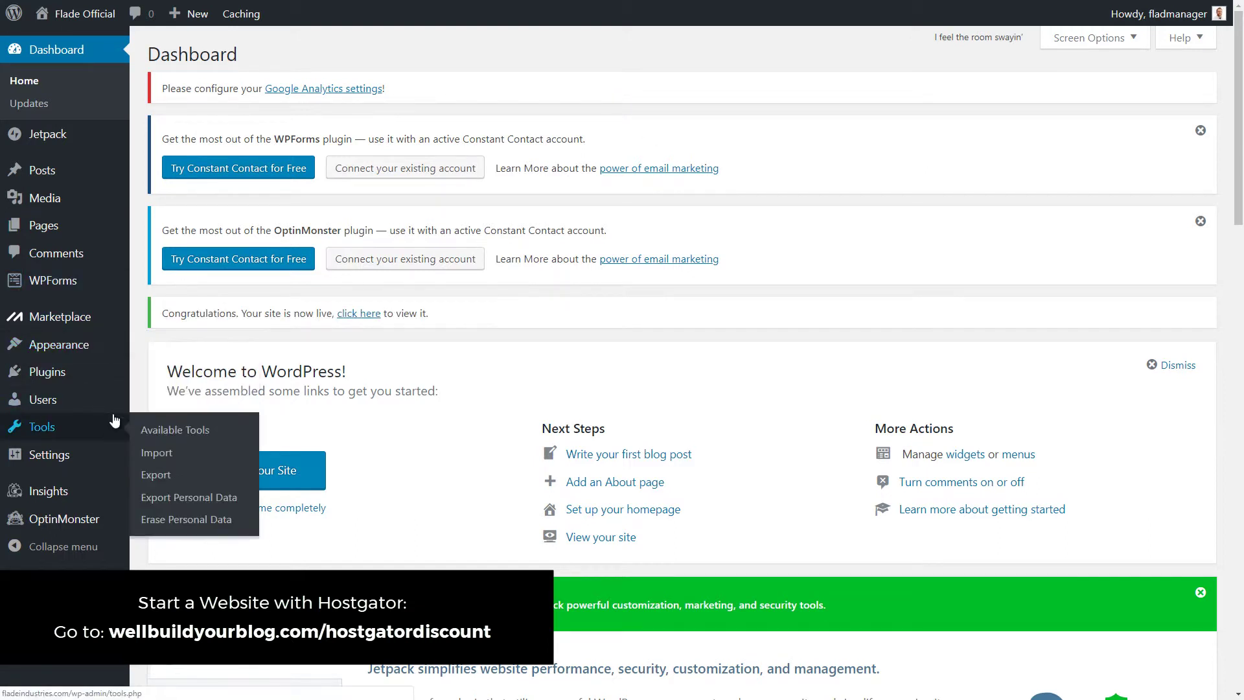
mouse_move(100, 461)
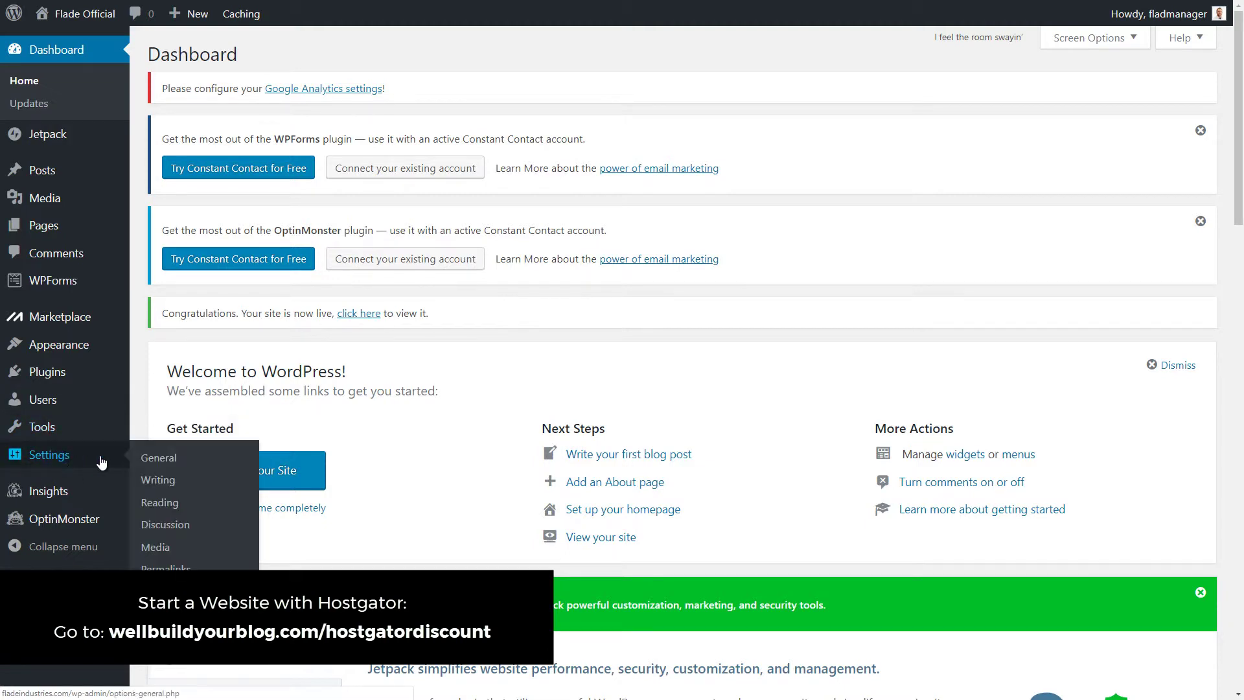
left_click(158, 459)
Switch the Default Coming Soon Page Enable option to On in General Settings.
scroll(297, 507, "down", 15)
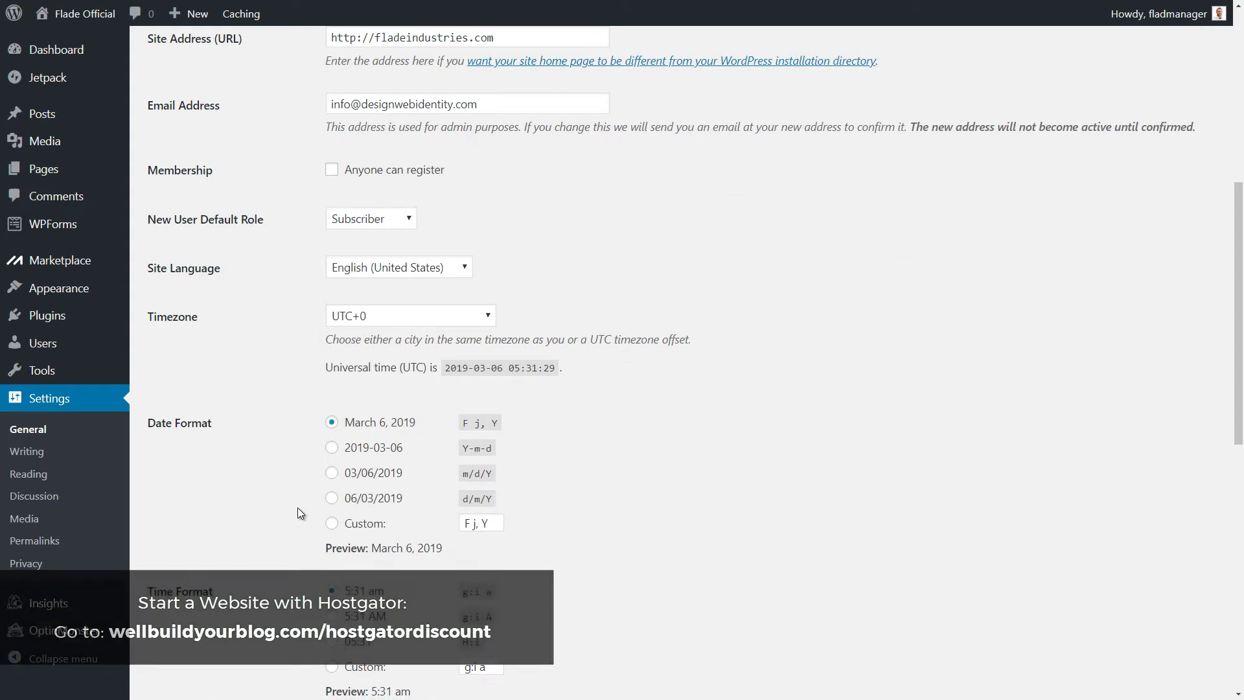
left_click_drag(151, 525, 290, 523)
left_click(349, 567)
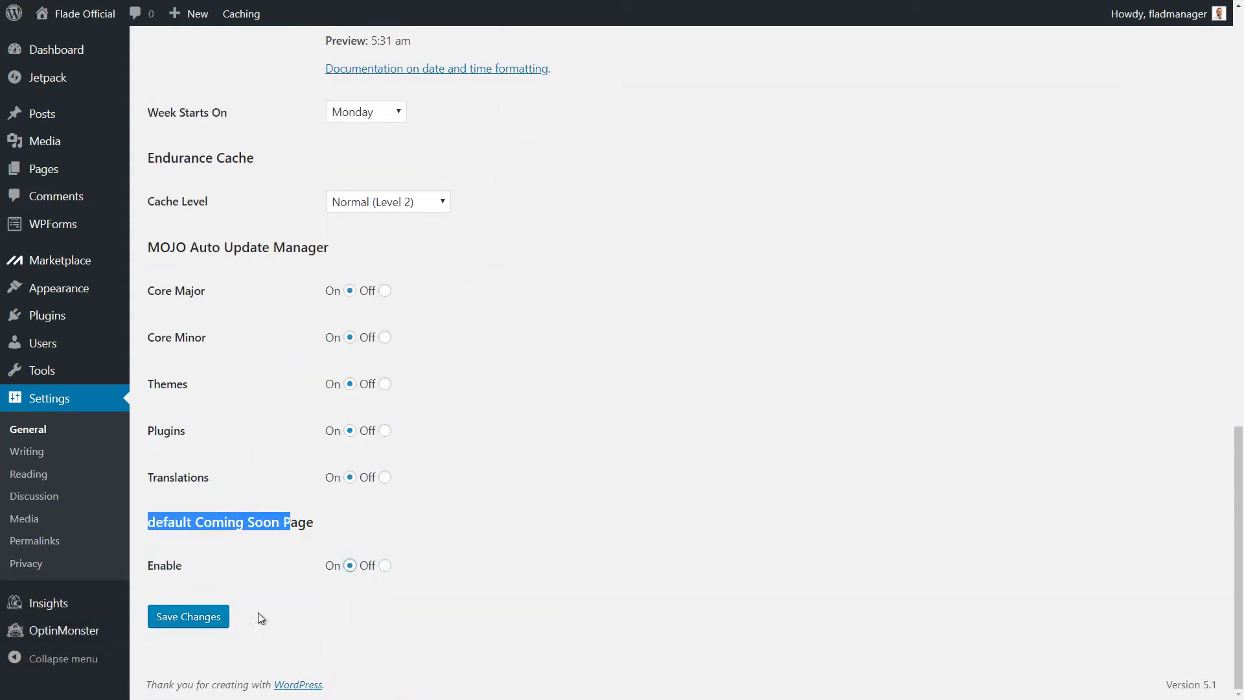
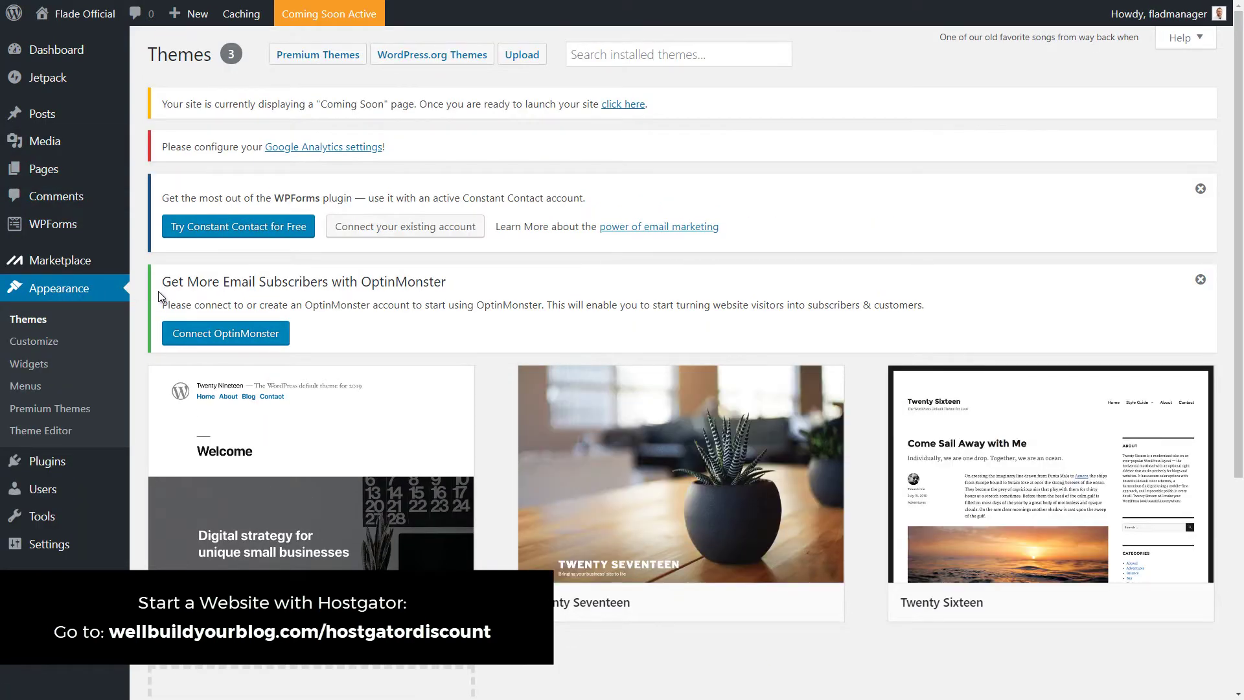
Browse the featured themes, then preview the Moesia theme and close its preview.
scroll(271, 350, "down", 3)
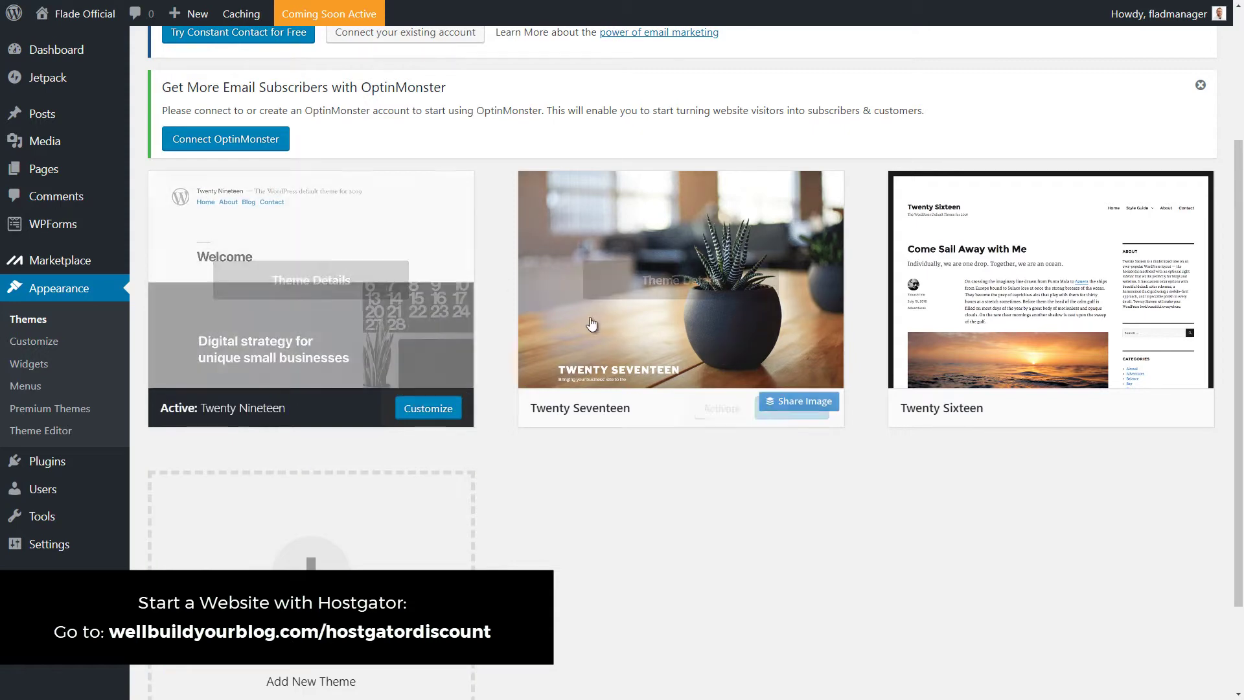
scroll(425, 334, "up", 3)
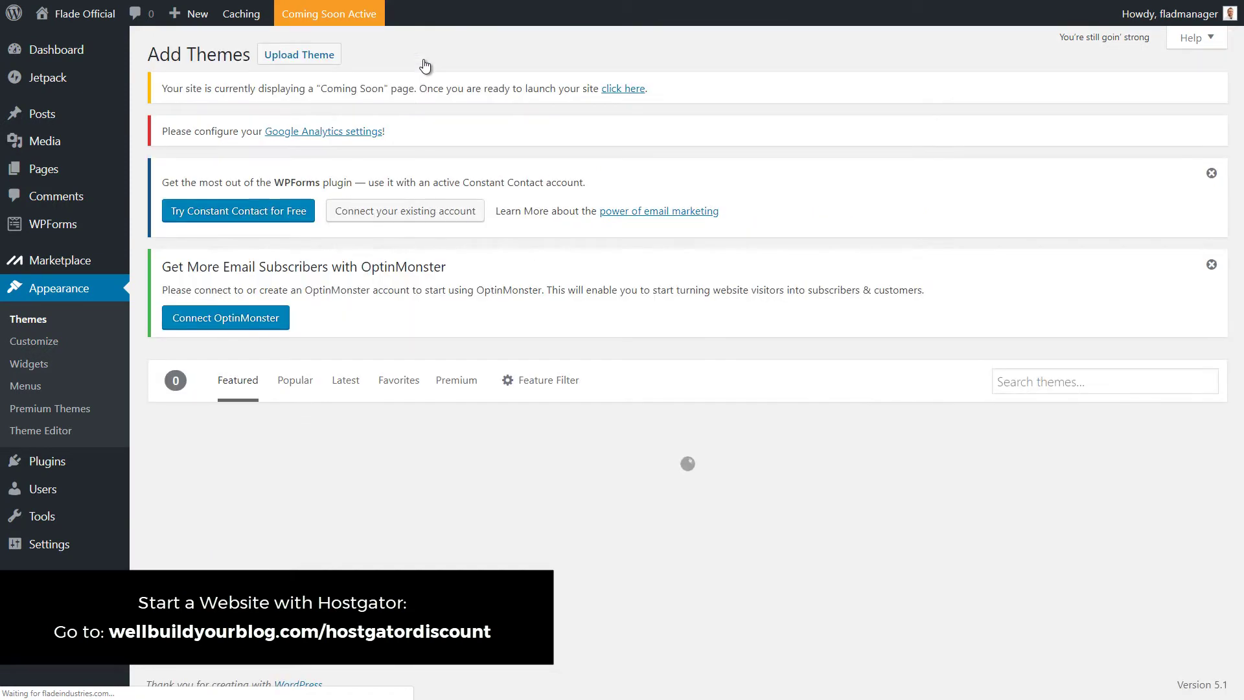
scroll(620, 309, "down", 3)
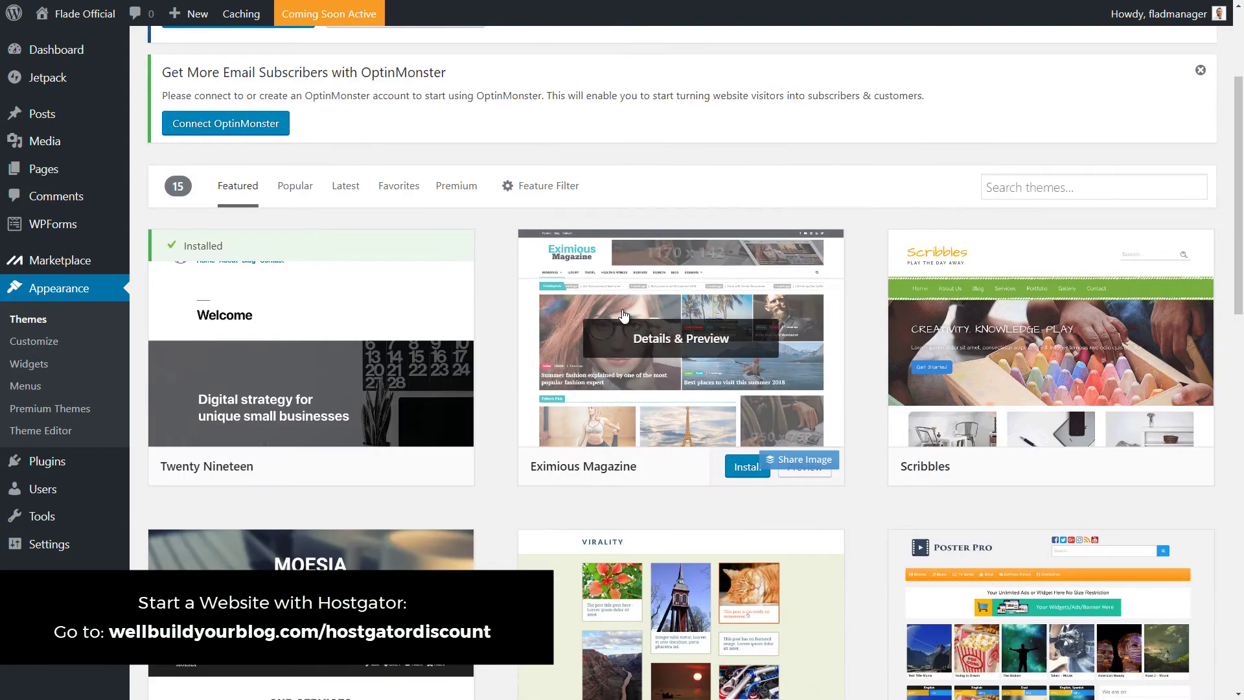
scroll(551, 395, "down", 3)
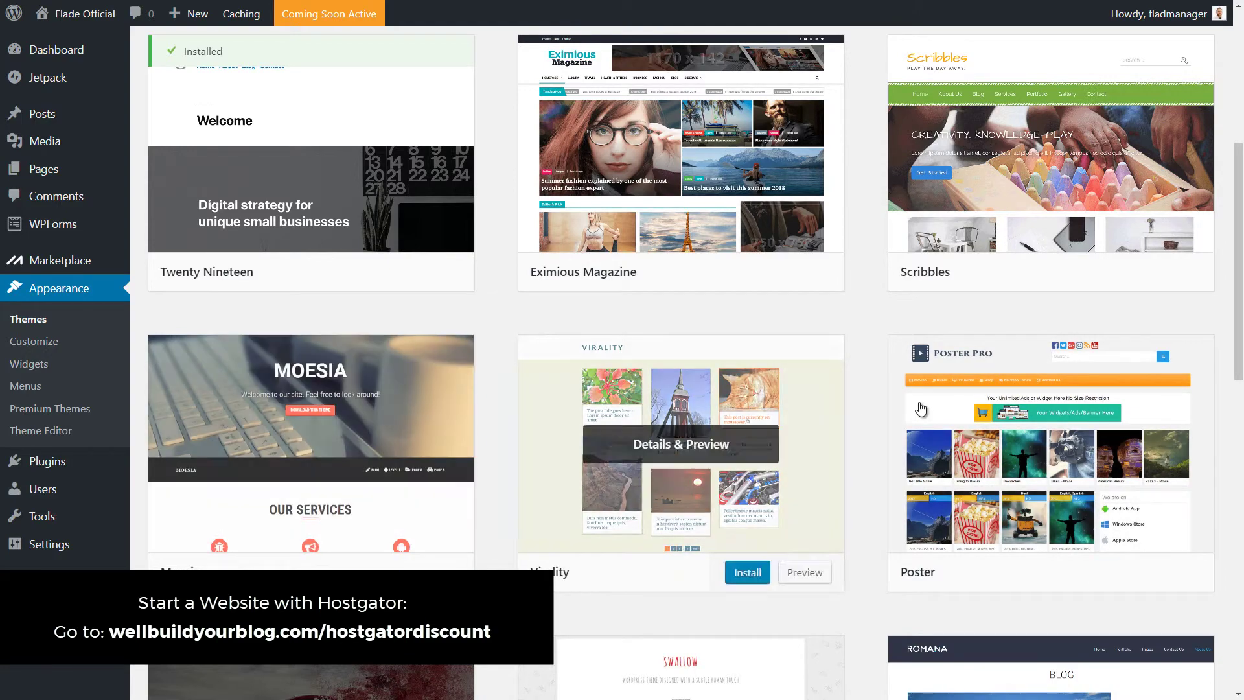
scroll(648, 376, "down", 2)
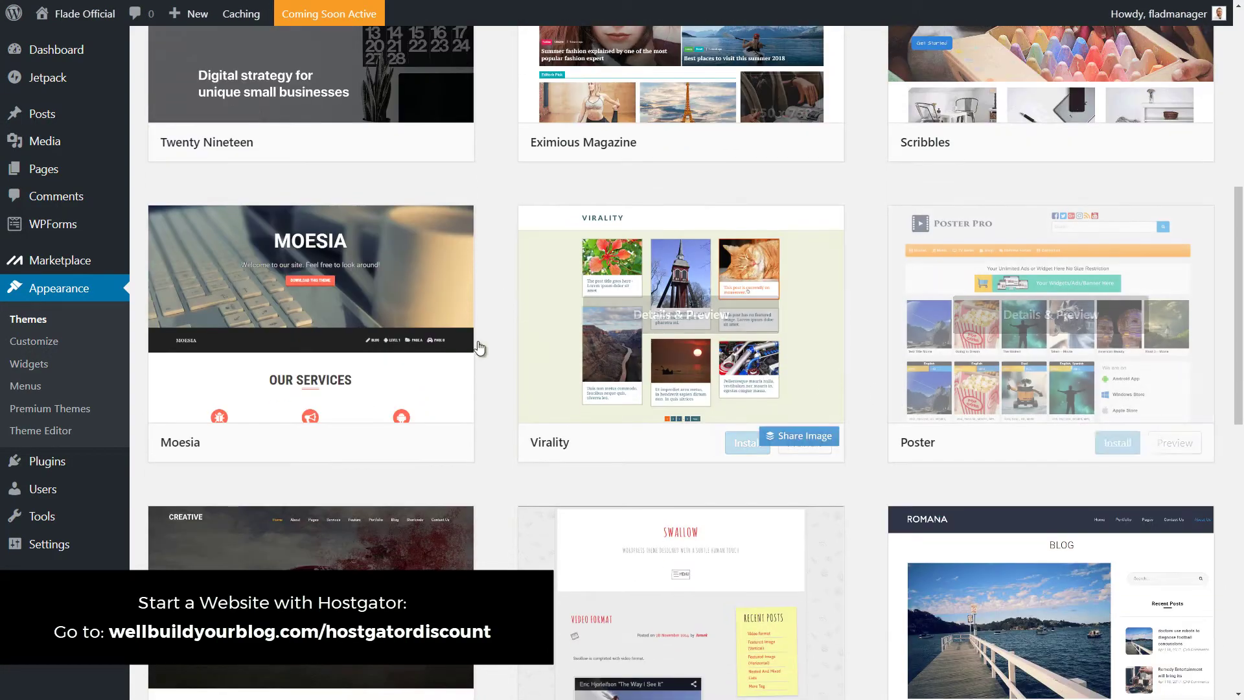
left_click(393, 260)
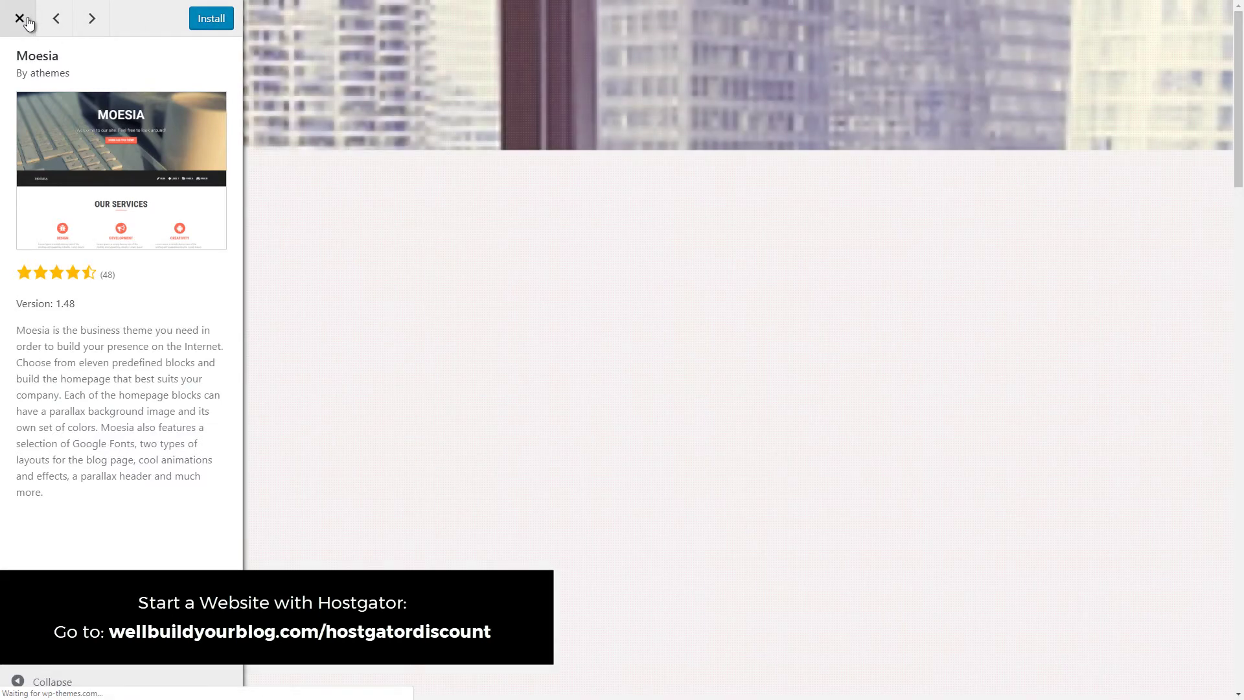
scroll(565, 337, "down", 8)
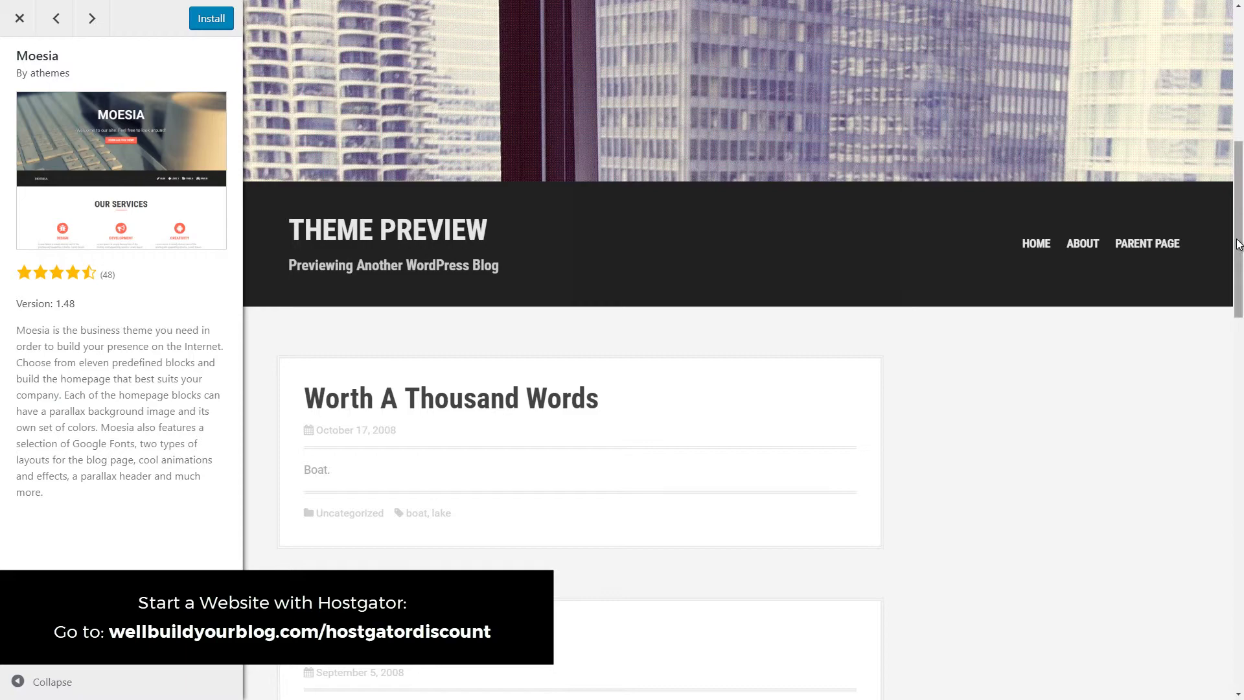
left_click_drag(1239, 244, 1239, 169)
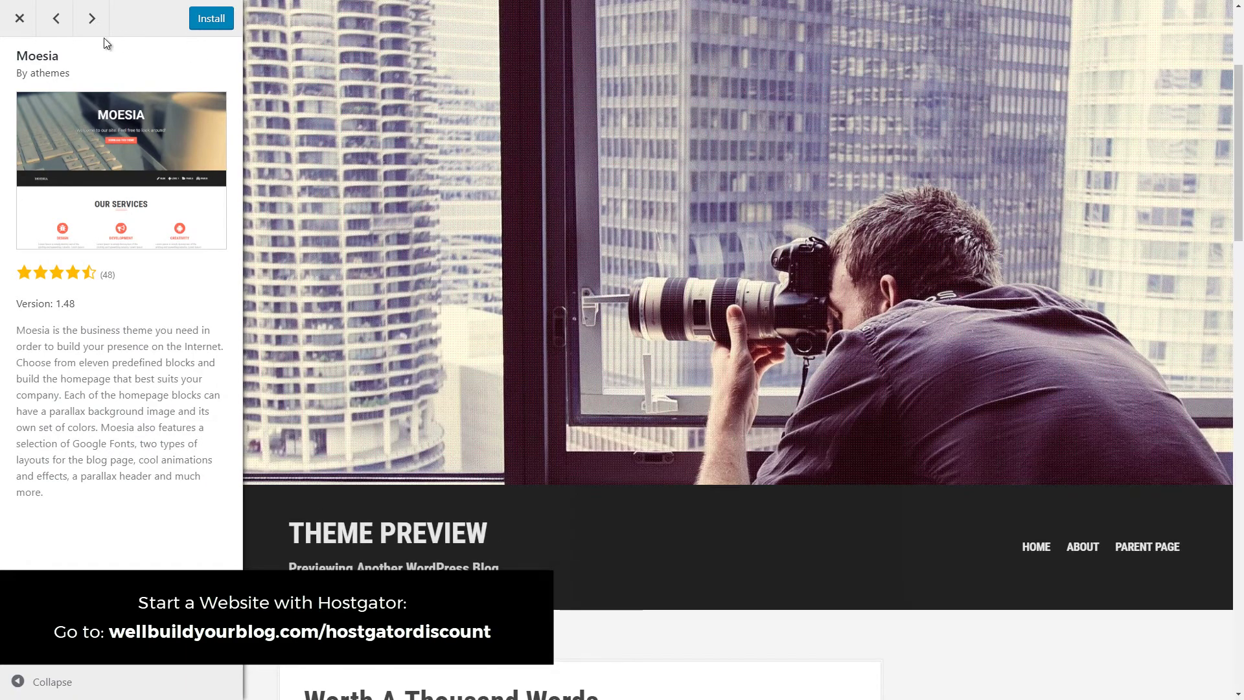
left_click(19, 18)
Preview the Scribbles theme, close it, and scroll through the remaining featured themes.
scroll(562, 389, "down", 2)
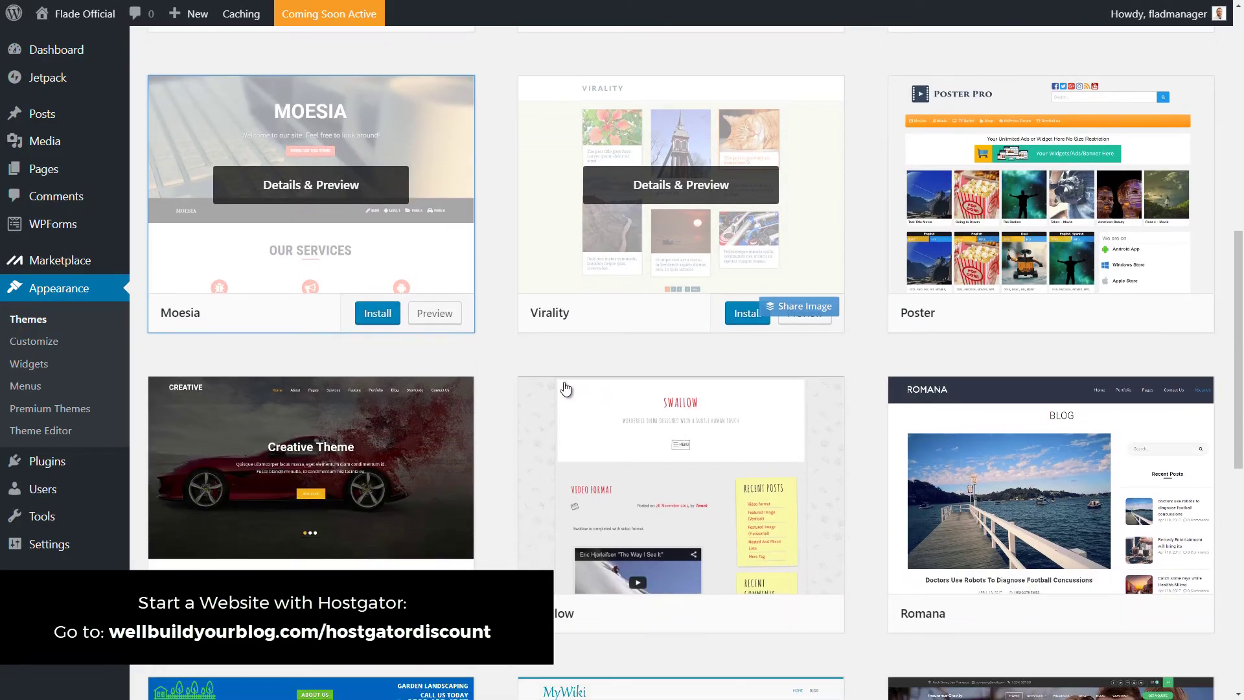
scroll(1051, 195, "up", 5)
left_click(1051, 145)
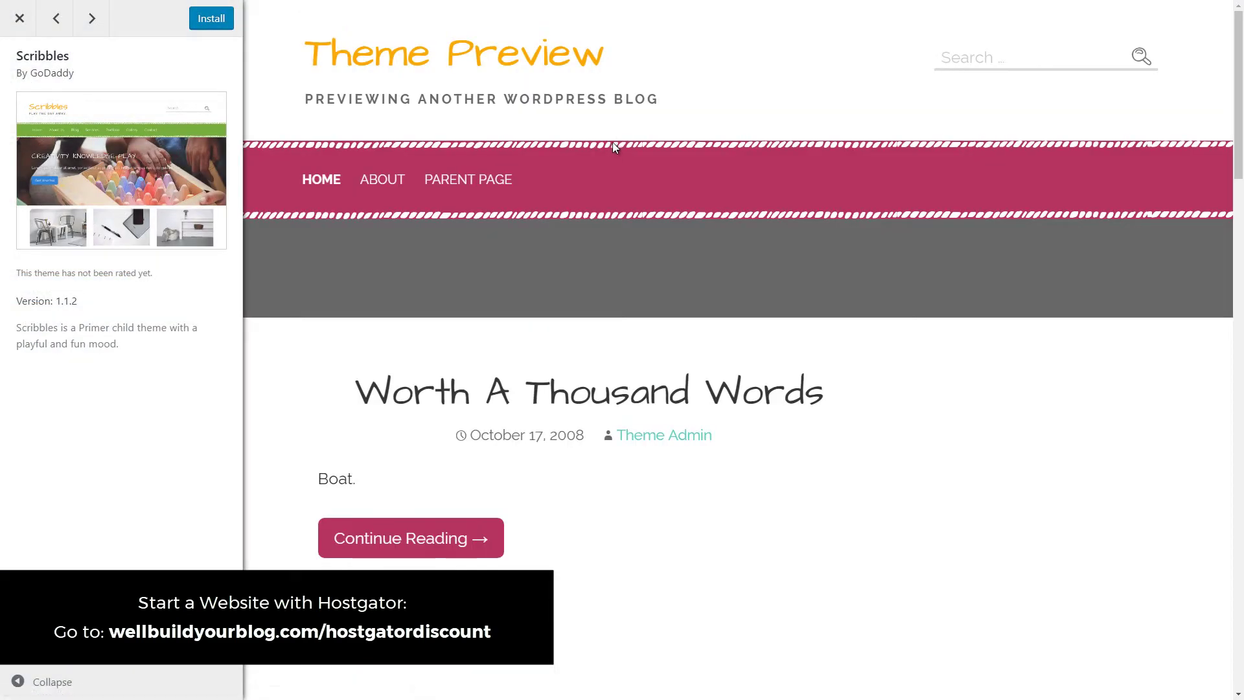
scroll(1241, 69, "down", 15)
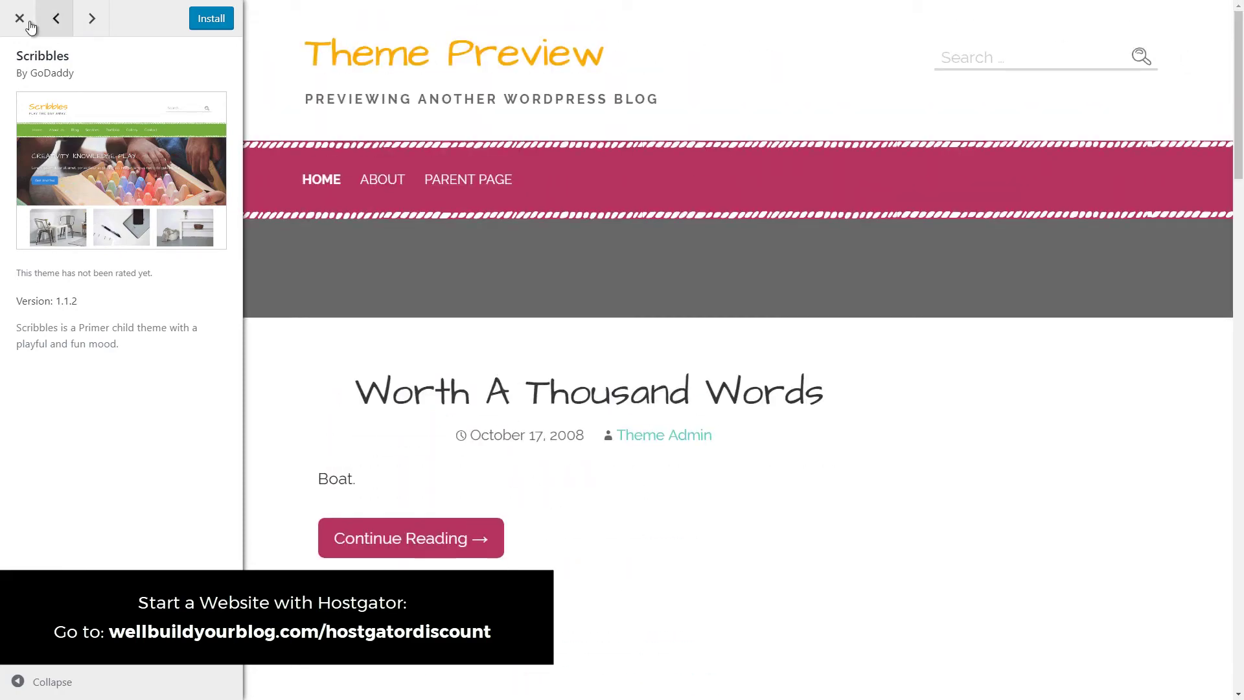
left_click(28, 22)
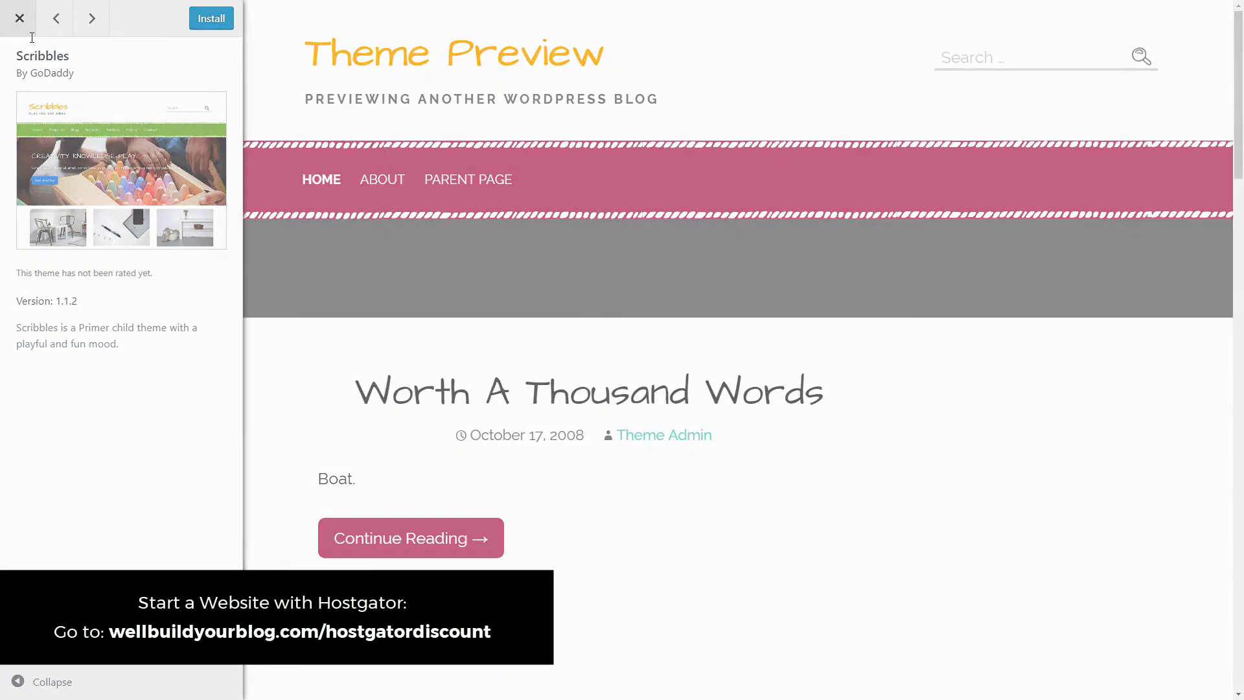
scroll(615, 361, "down", 4)
scroll(613, 361, "down", 5)
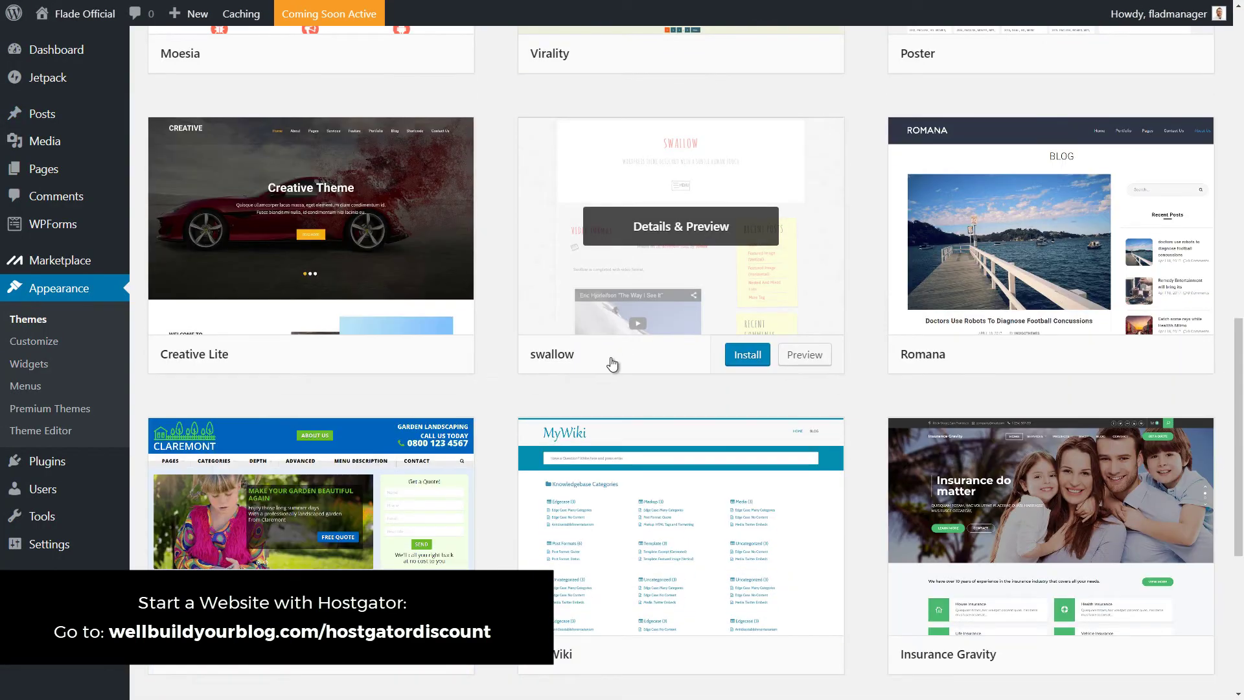
scroll(1232, 313, "down", 2)
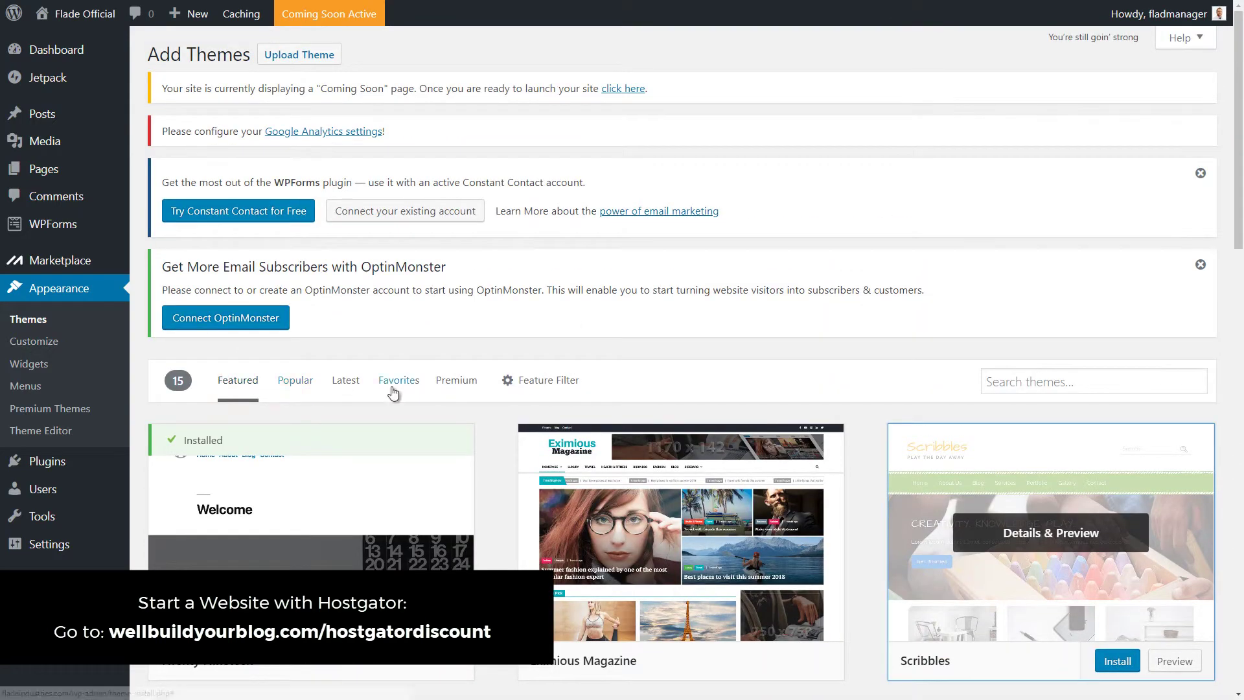
Search the free themes for the keyword 'car' and scroll the results.
left_click(1036, 376)
type("car")
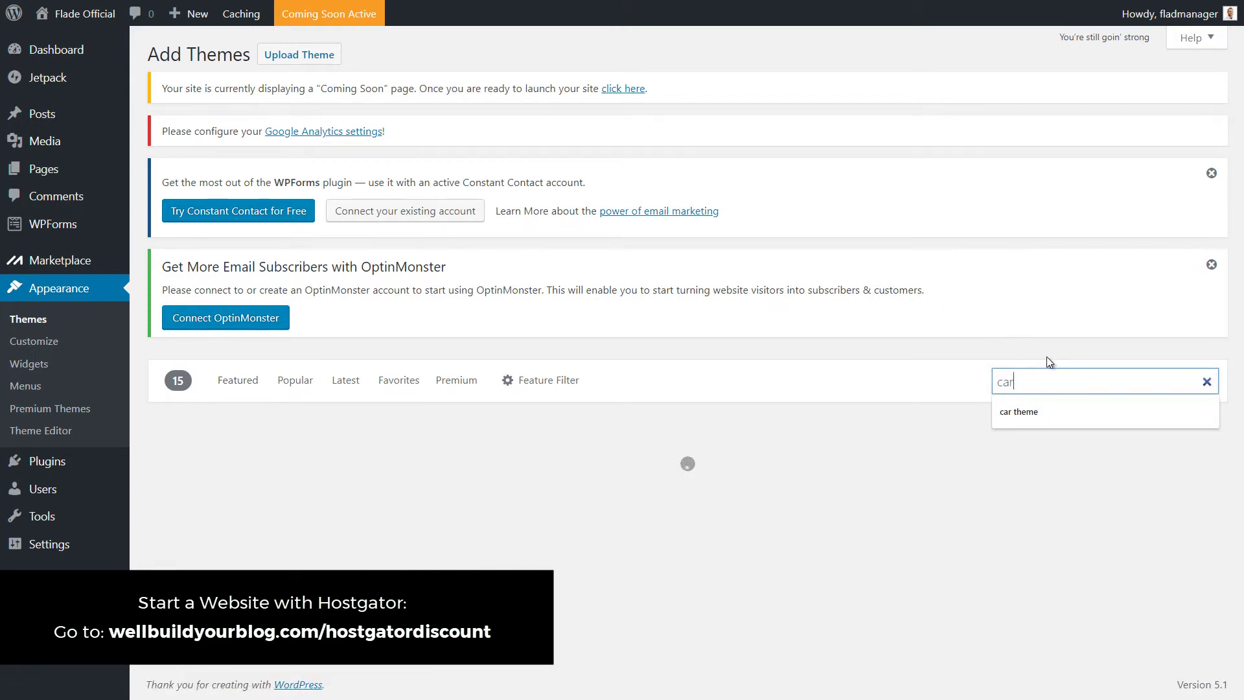
scroll(873, 284, "down", 1)
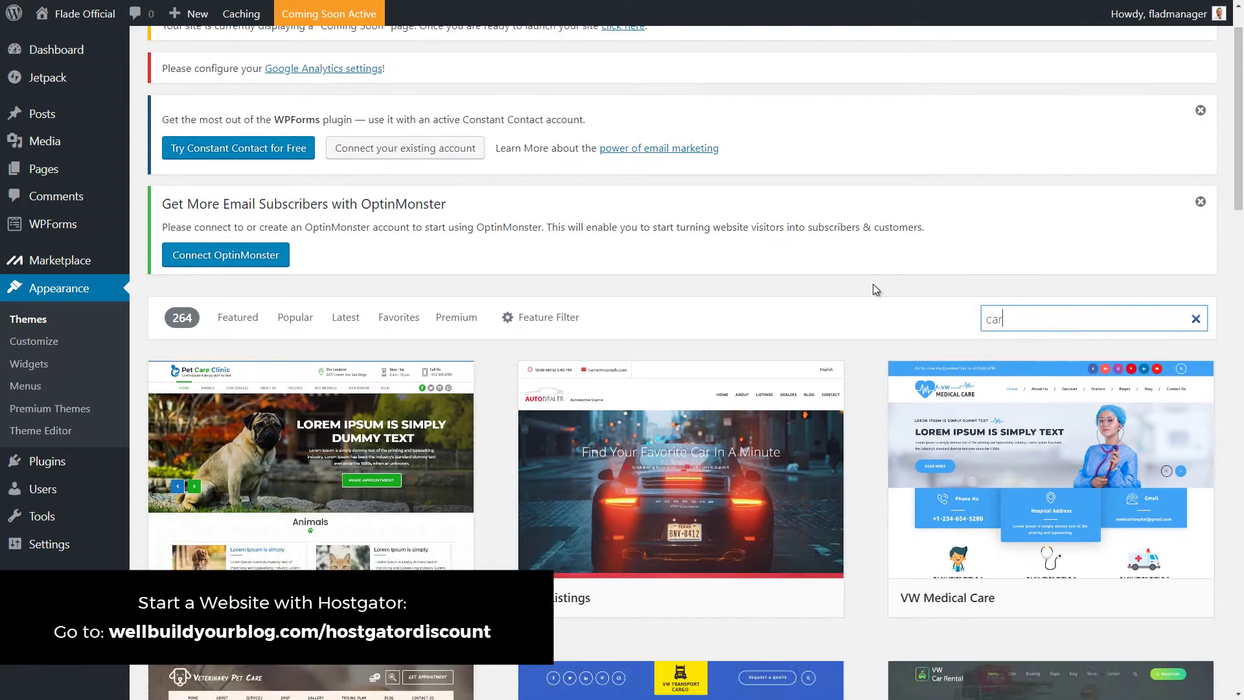
scroll(873, 284, "down", 2)
Preview the Pet Care Clinic theme and then close the preview.
left_click(395, 289)
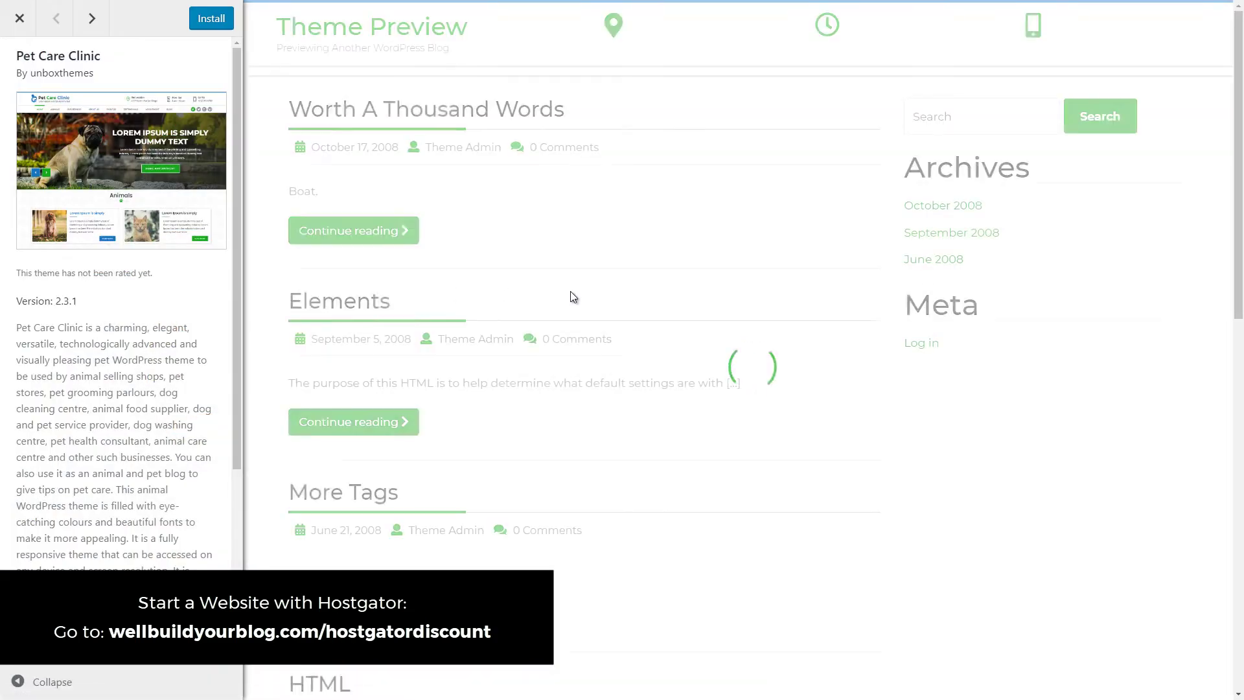
scroll(648, 288, "down", 3)
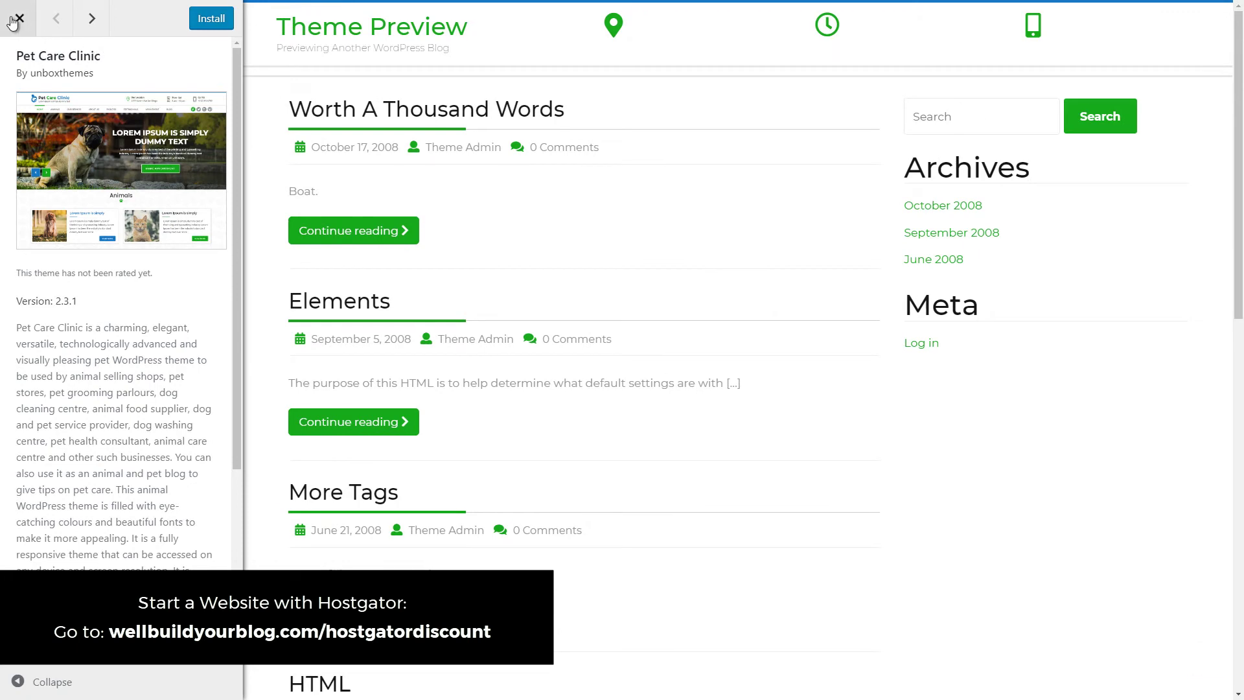
left_click(18, 19)
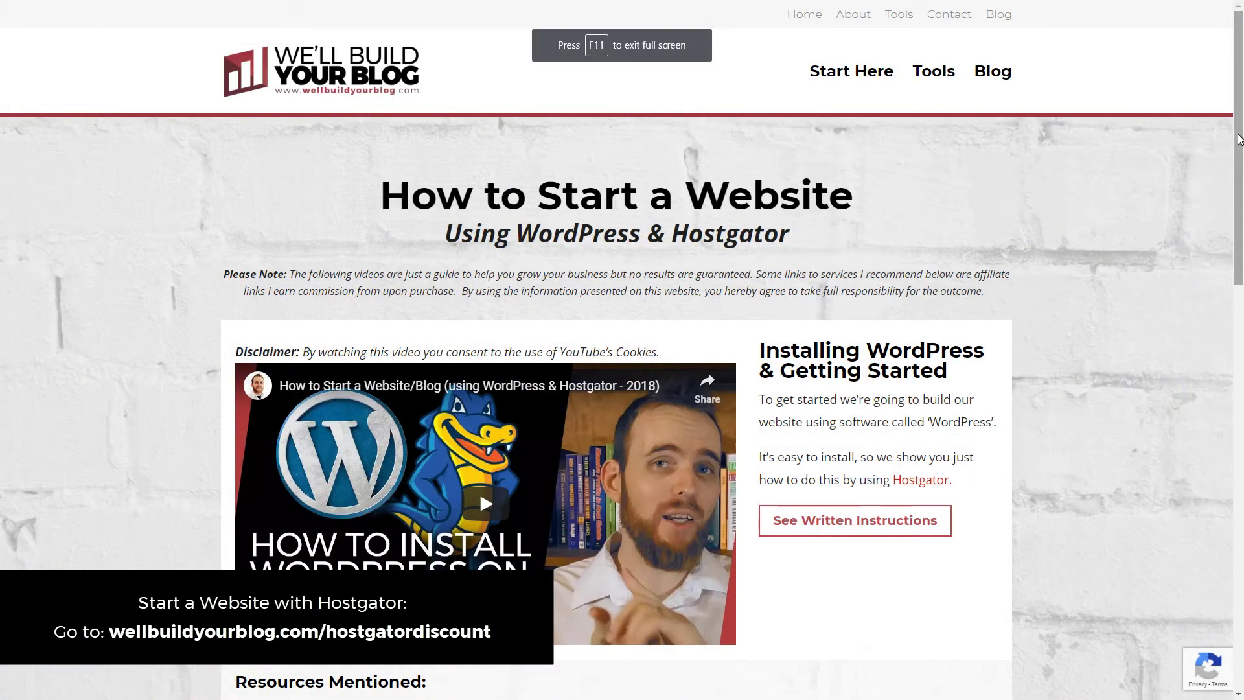
Scroll through the wellbuildyourblog.com tutorial page to view its WordPress video guides.
left_click_drag(1239, 138, 1239, 497)
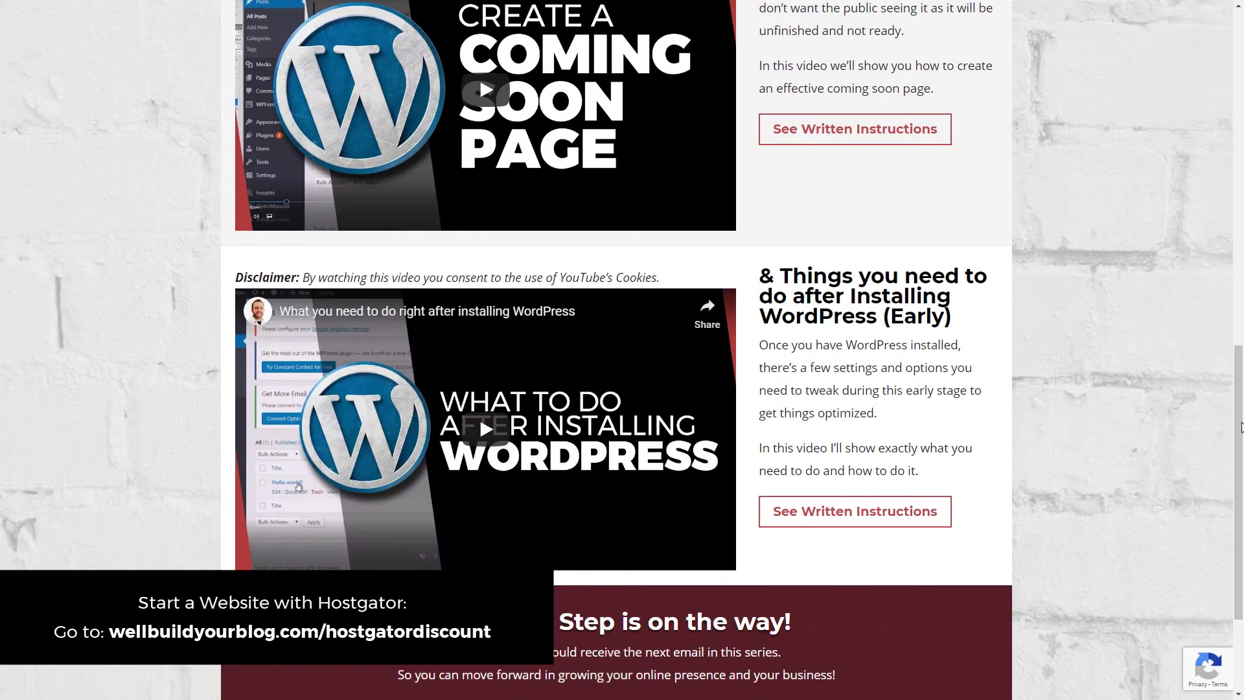
left_click_drag(1241, 427, 1223, 370)
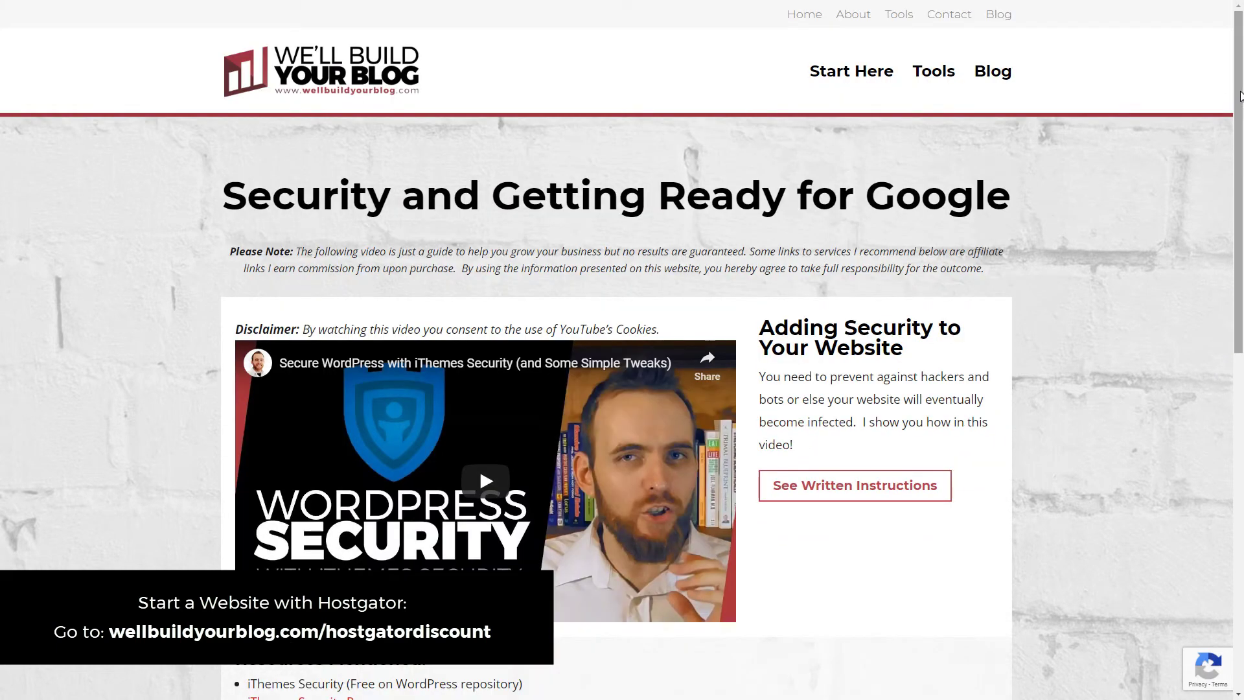
left_click_drag(1239, 96, 1239, 237)
scroll(622, 350, "down", 5)
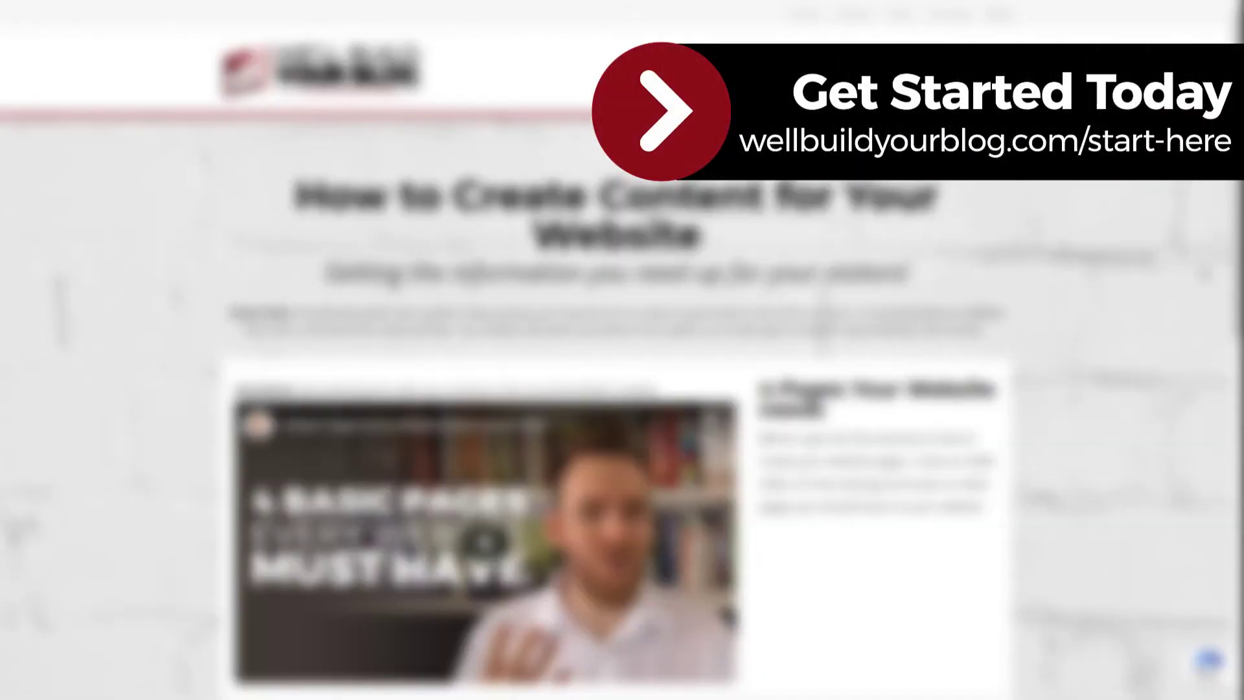
scroll(622, 388, "down", 3)
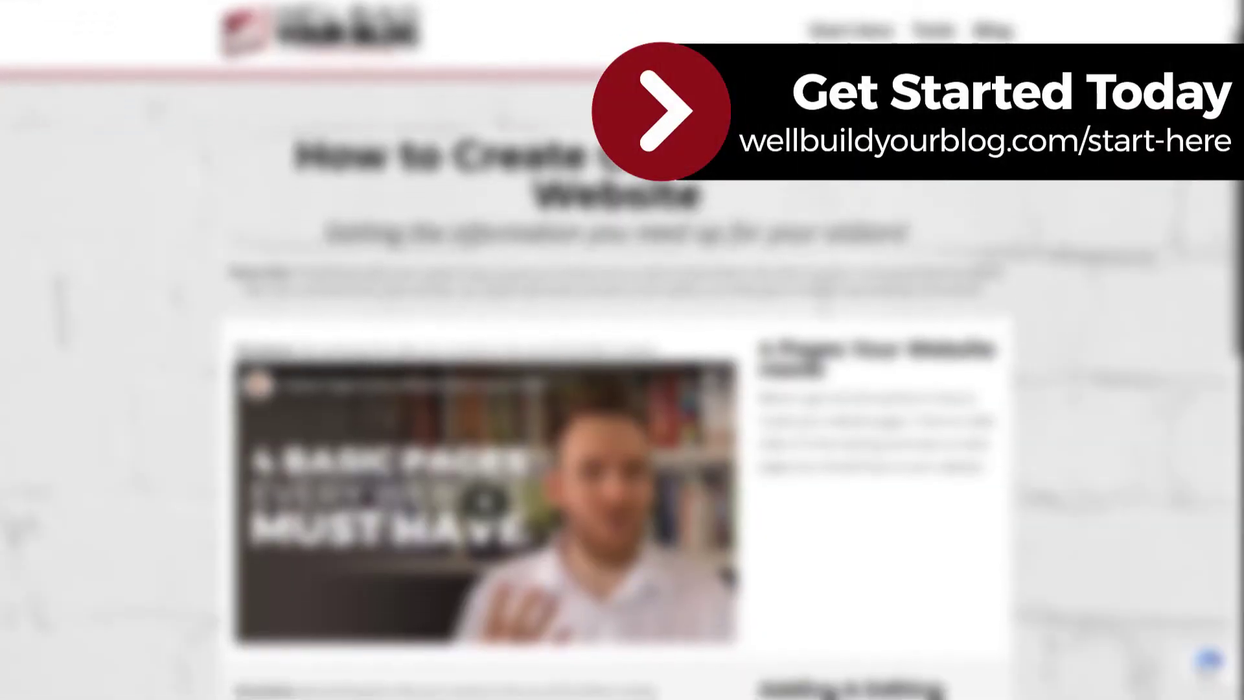
scroll(622, 350, "down", 3)
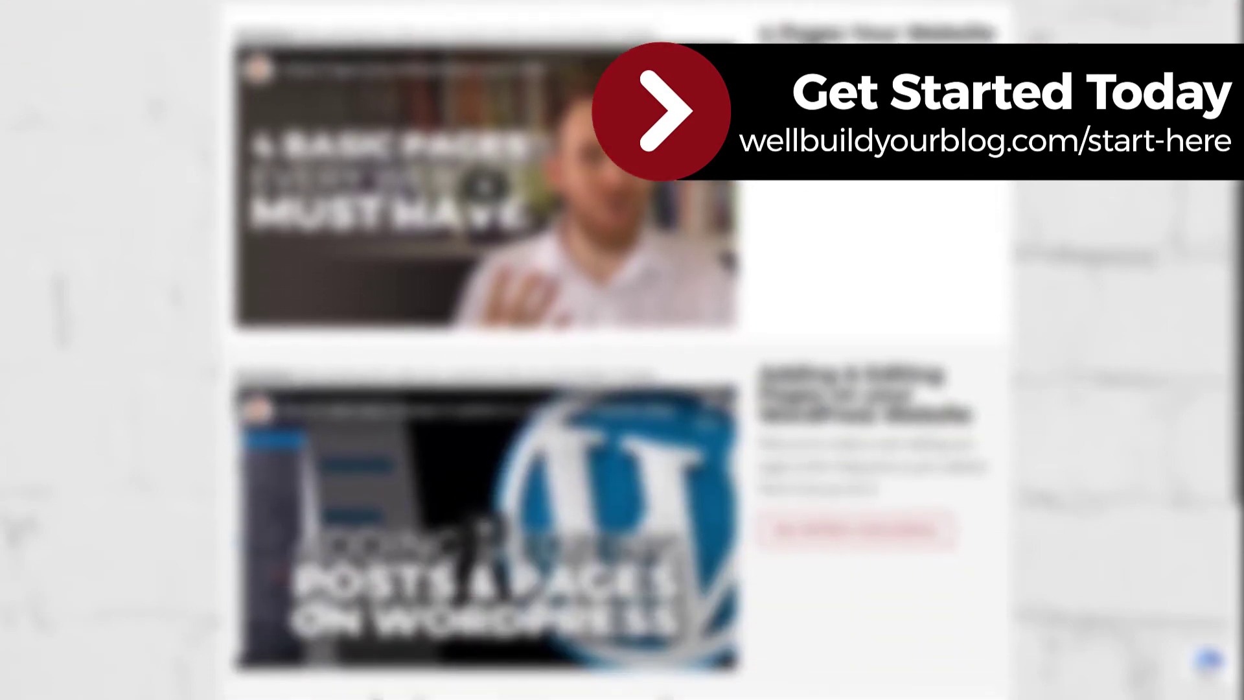
scroll(622, 350, "down", 4)
scroll(622, 350, "down", 2)
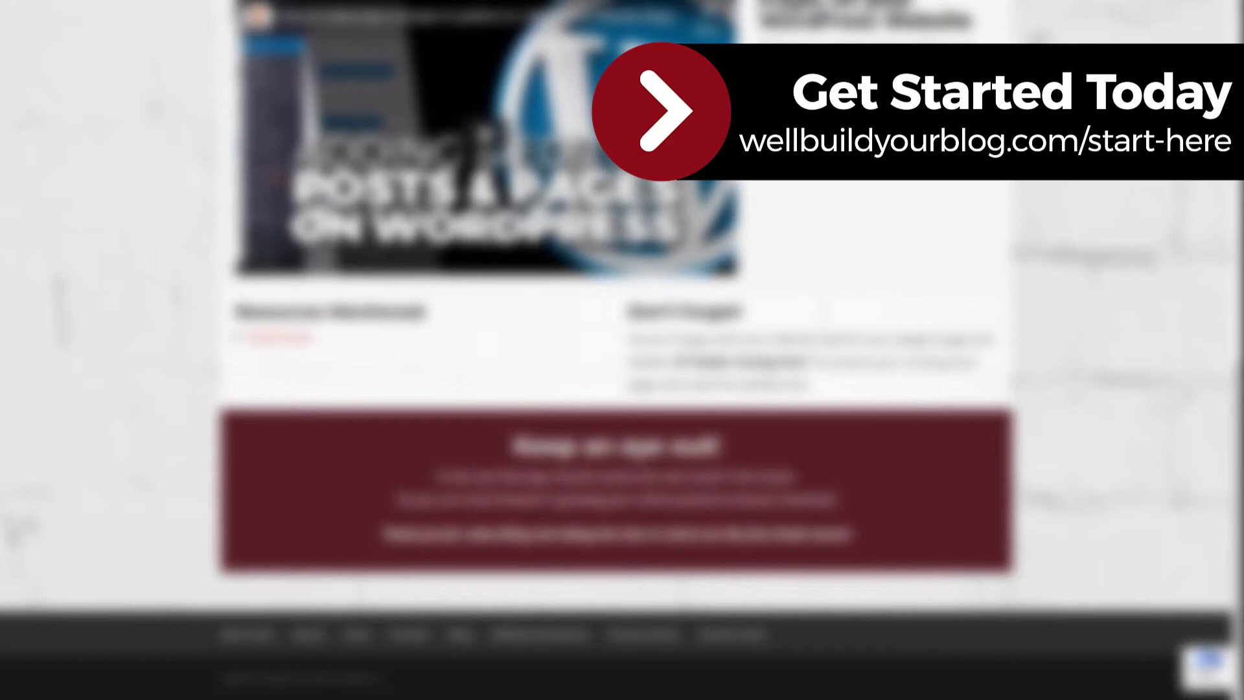
scroll(622, 350, "up", 10)
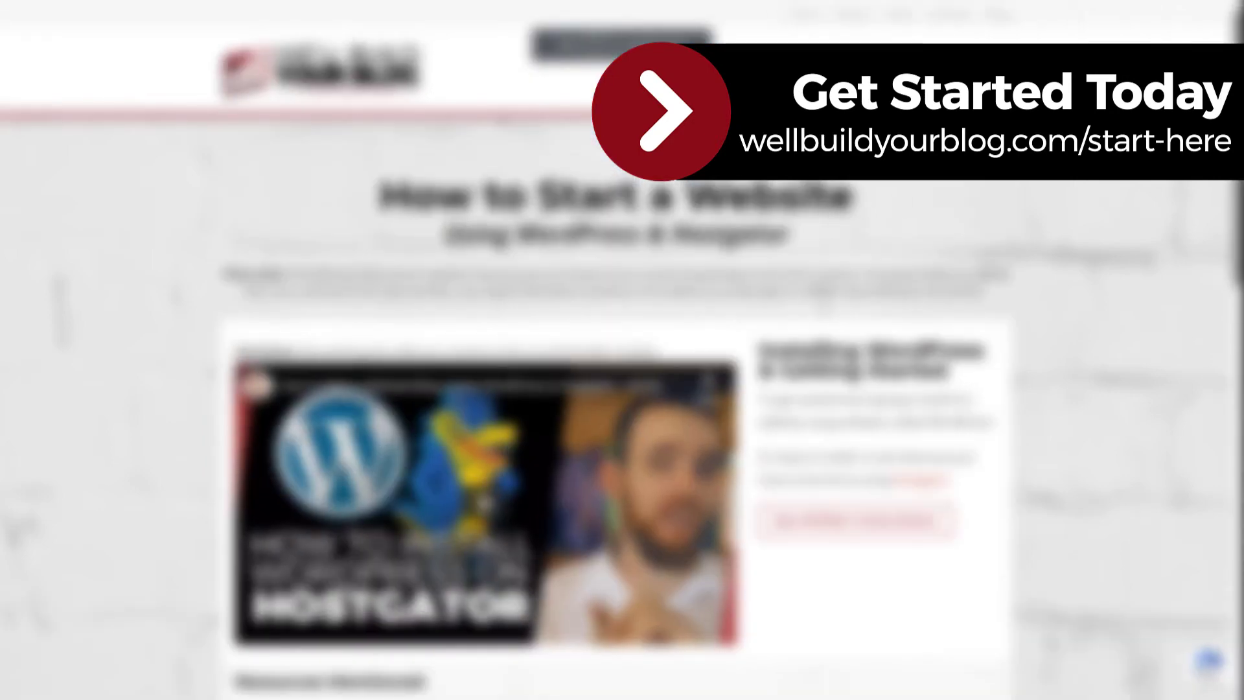
scroll(622, 350, "down", 7)
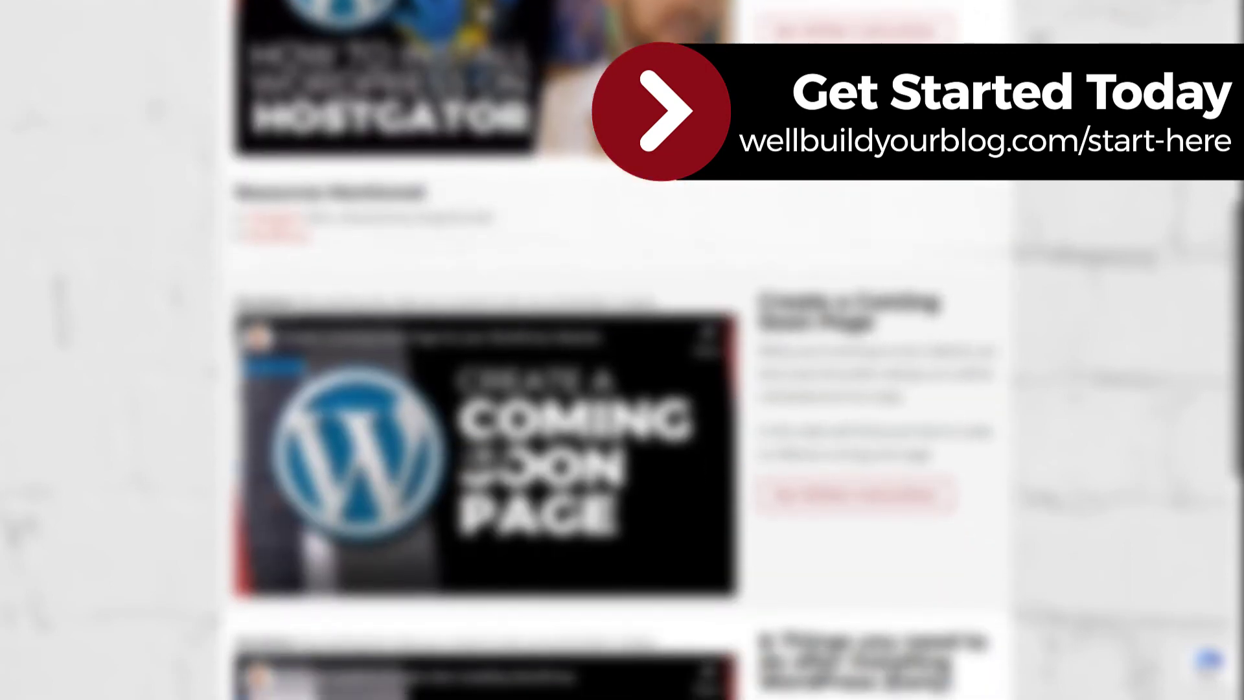